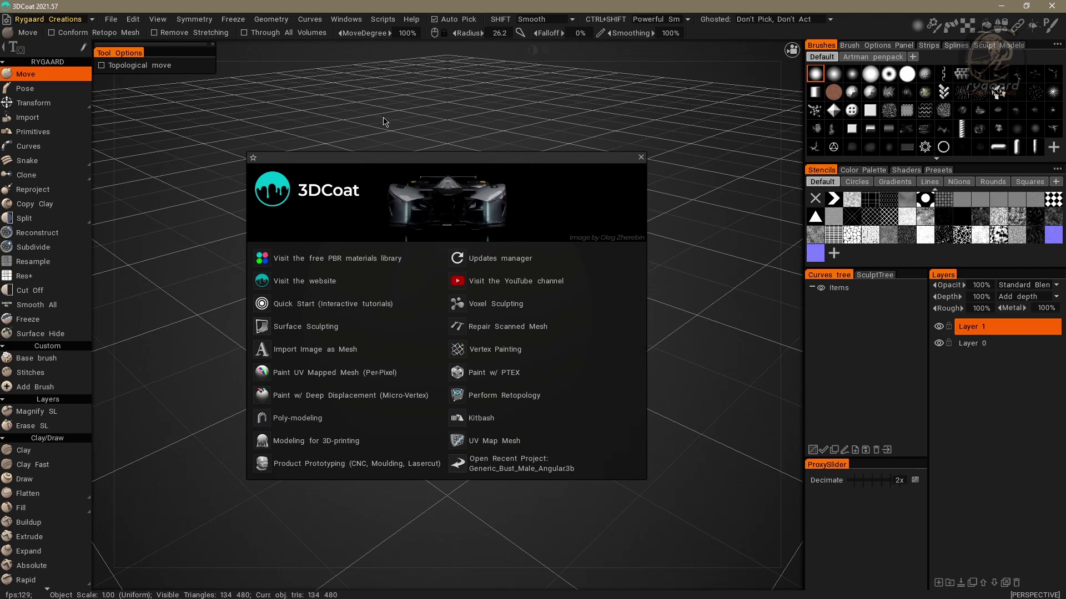
Close the welcome window and test resizing the docked Brushes, Stencils and Layers panels by moving their shared borders
click(641, 158)
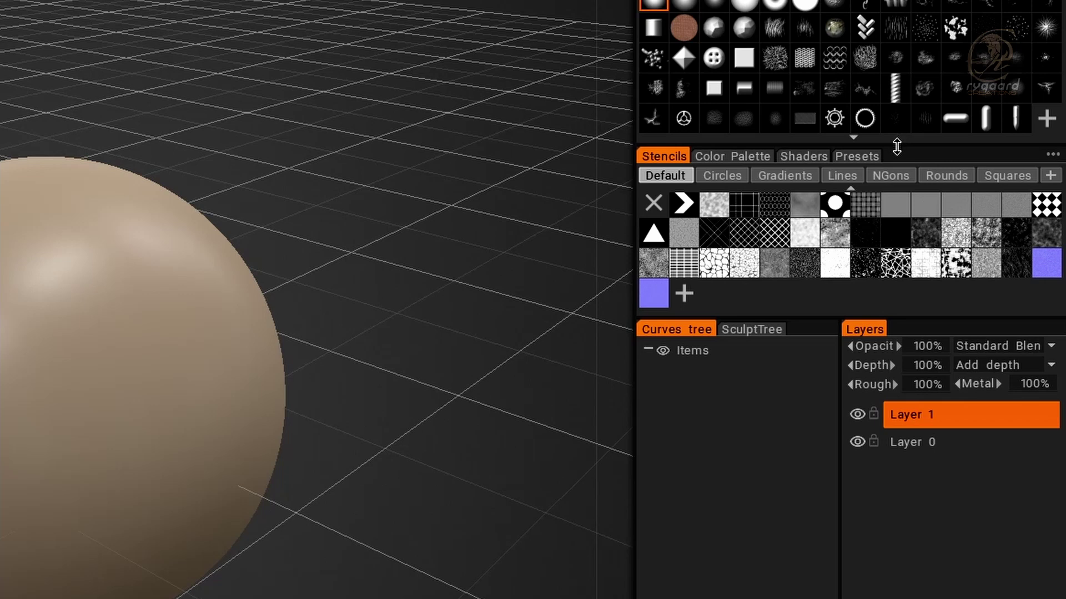
drag(896, 147, 874, 53)
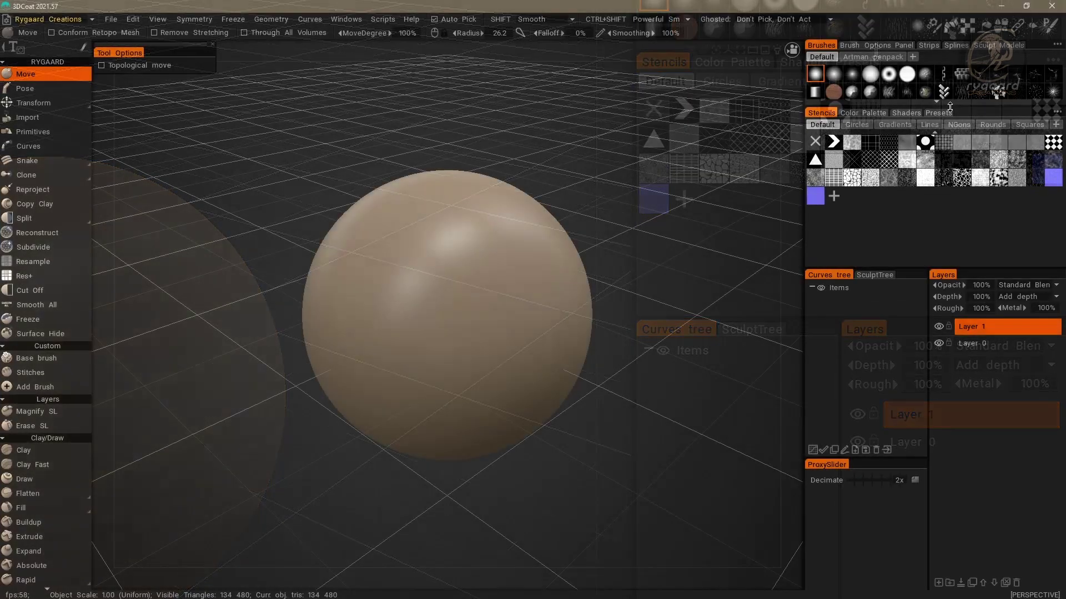
mouse_move(950, 107)
mouse_down()
mouse_move(947, 79)
mouse_move(936, 224)
mouse_move(933, 163)
mouse_up()
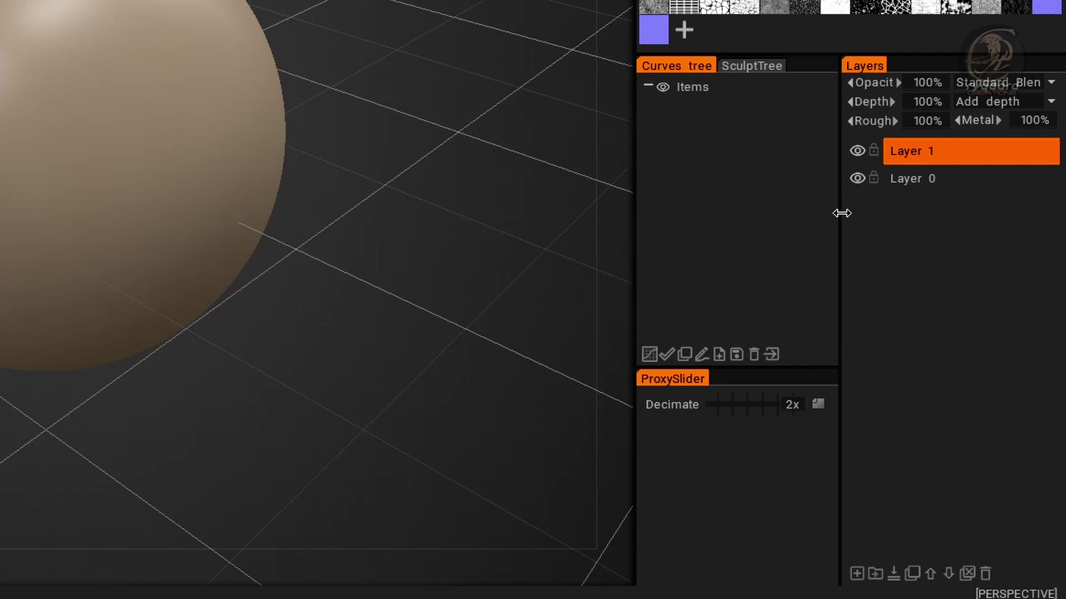
mouse_move(842, 213)
mouse_down()
mouse_move(688, 224)
mouse_move(823, 222)
mouse_up()
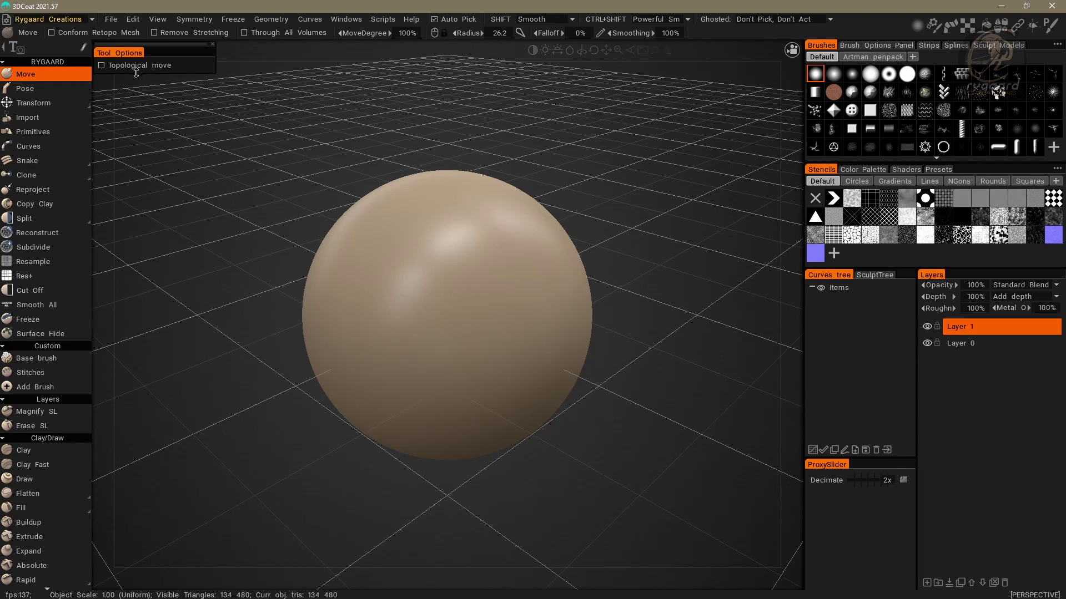
mouse_move(125, 52)
mouse_down()
mouse_move(197, 247)
mouse_move(465, 113)
mouse_move(212, 312)
mouse_move(406, 127)
mouse_move(132, 71)
mouse_move(128, 50)
mouse_up()
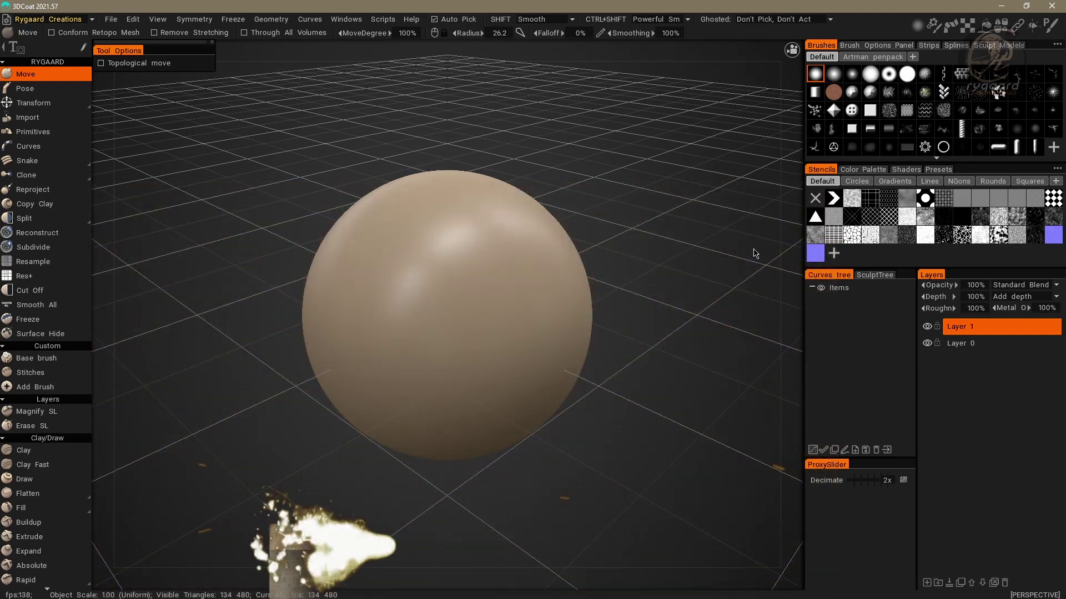
Bring up the SculptTree, detach it into a floating window over the viewport, and resize that window
click(874, 274)
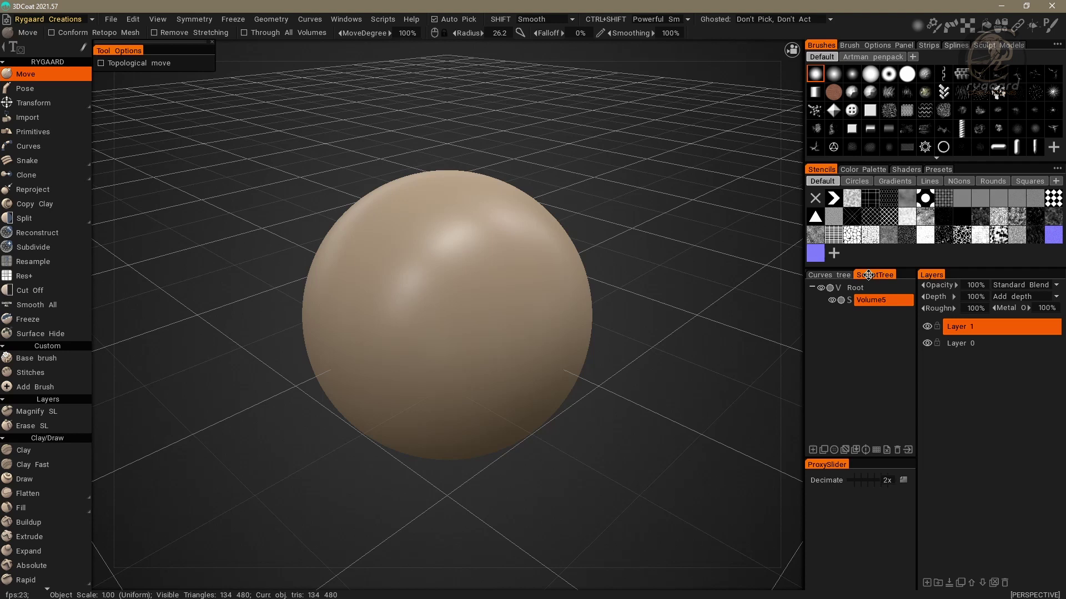
mouse_move(868, 275)
mouse_down()
mouse_move(703, 222)
mouse_move(512, 102)
mouse_move(421, 67)
mouse_up()
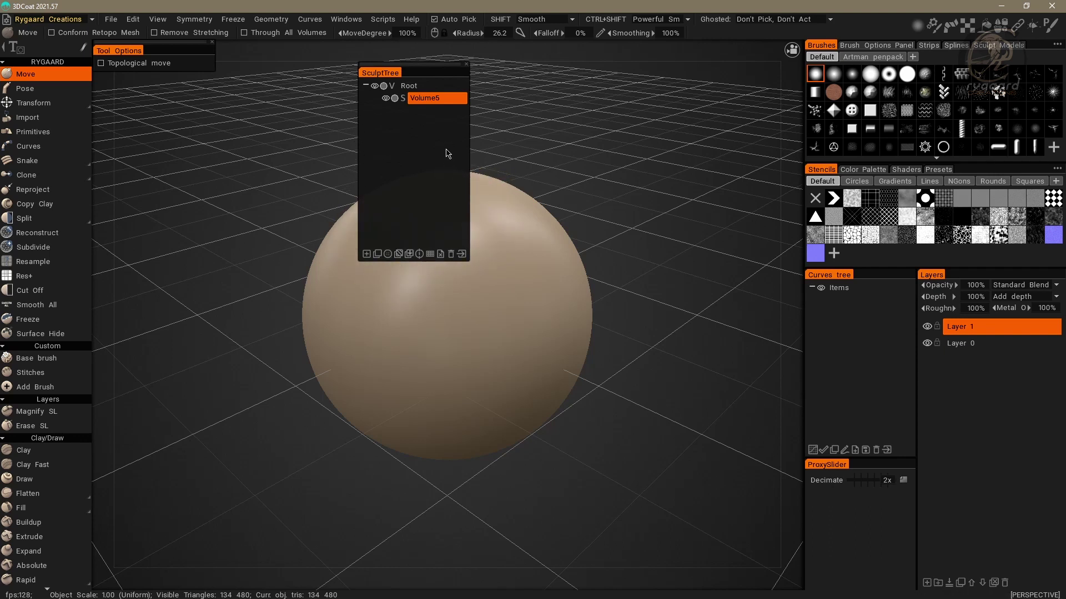
mouse_move(469, 143)
mouse_down()
mouse_move(704, 158)
mouse_move(529, 162)
mouse_move(631, 168)
mouse_up()
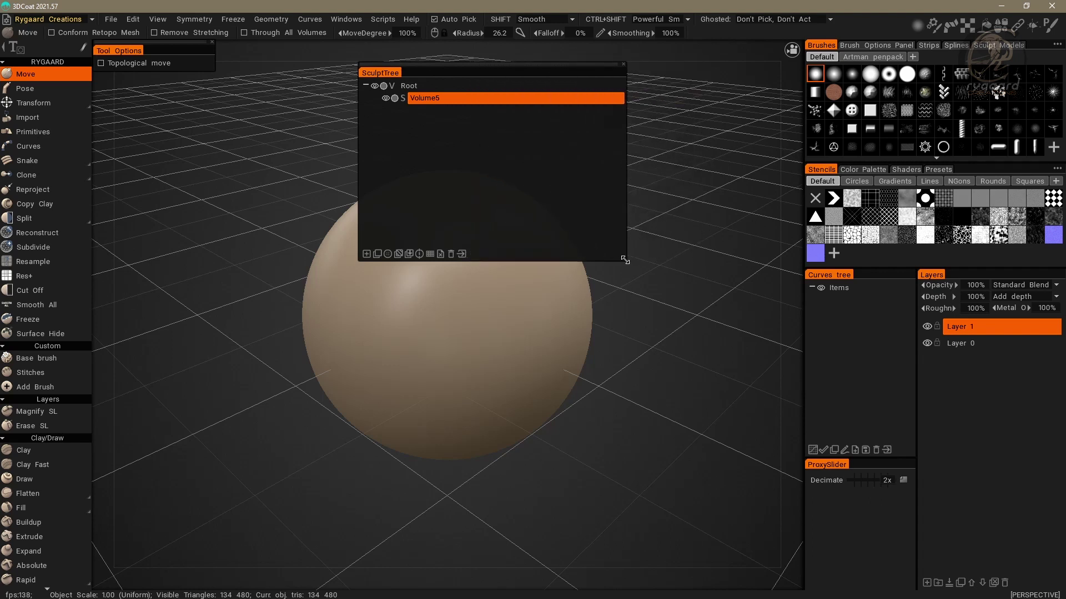
mouse_move(625, 260)
mouse_down()
mouse_move(697, 395)
mouse_move(614, 381)
mouse_move(614, 324)
mouse_move(639, 333)
mouse_move(519, 204)
mouse_up()
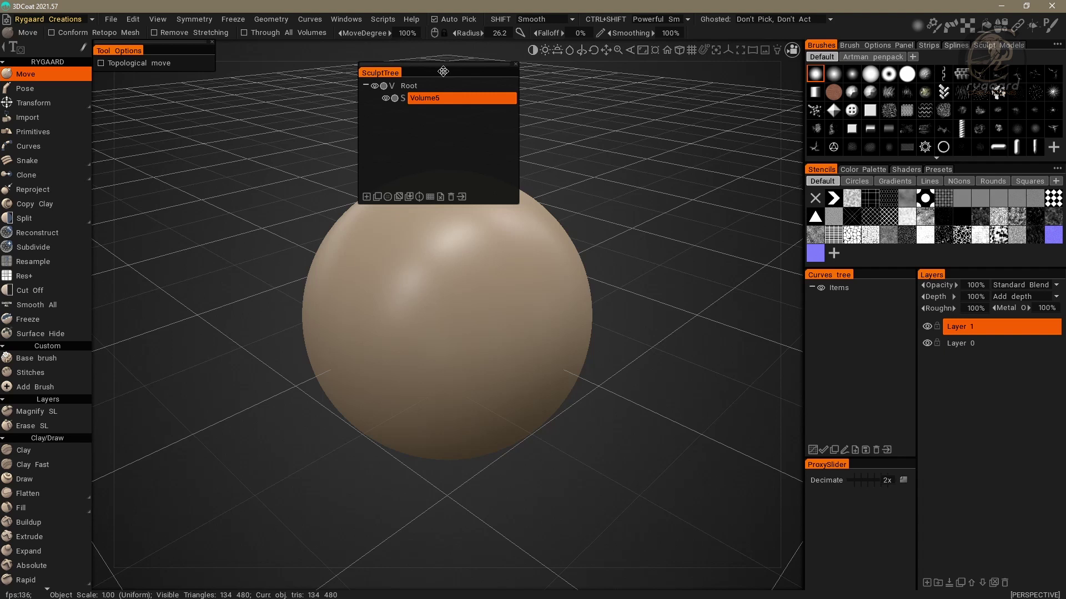
Try moving the floating SculptTree over the tool list, and dock it as a full-height column on the list's outer side
mouse_move(443, 71)
mouse_down()
mouse_move(247, 133)
mouse_move(173, 219)
mouse_move(86, 244)
mouse_up()
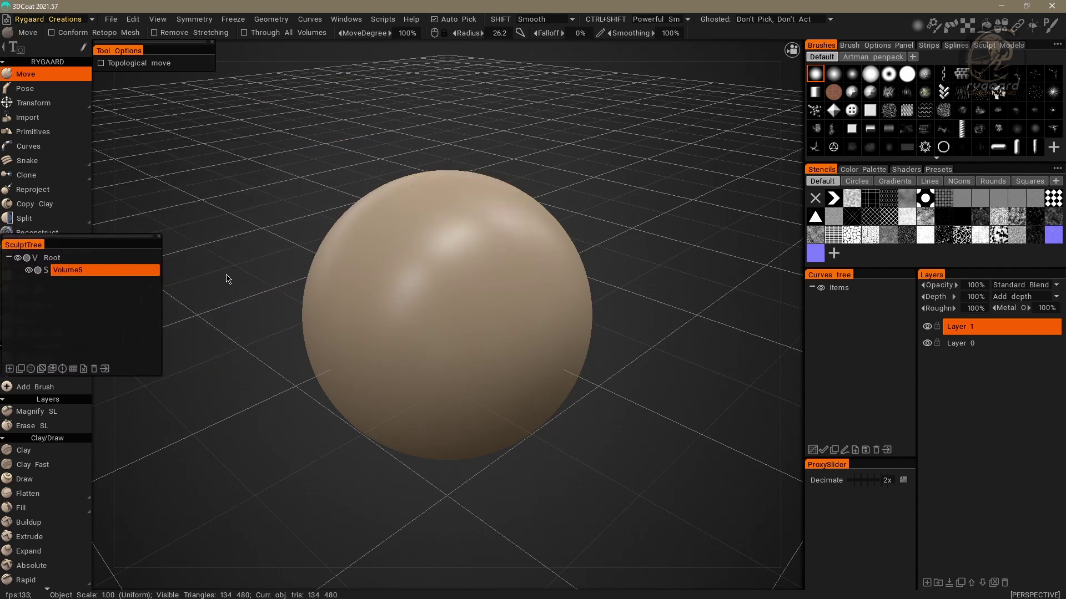
mouse_move(128, 245)
mouse_down()
mouse_move(465, 81)
mouse_move(527, 75)
mouse_move(493, 139)
mouse_up()
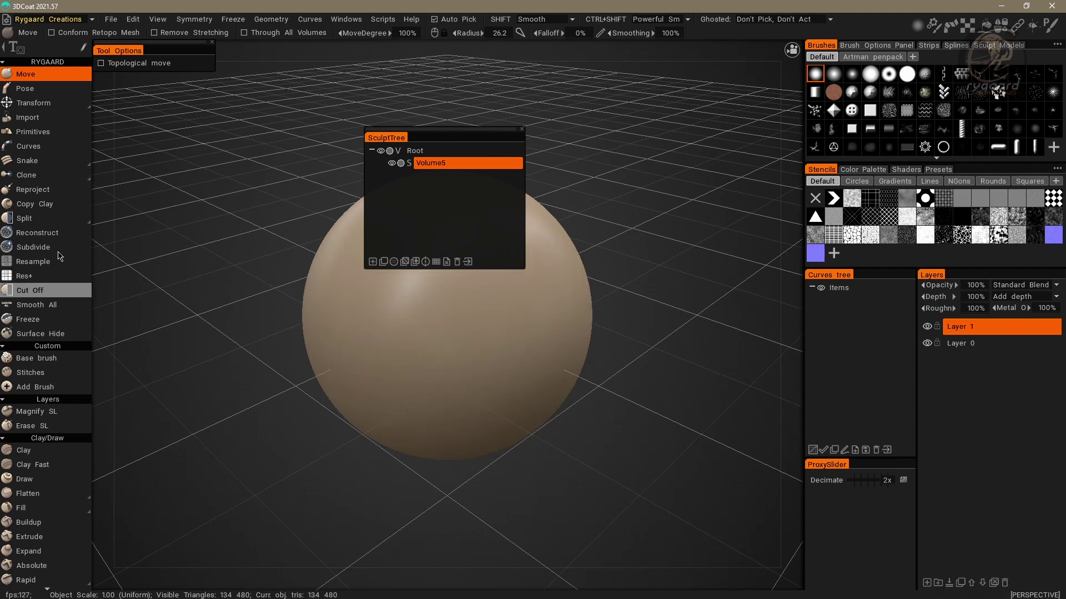
mouse_move(503, 114)
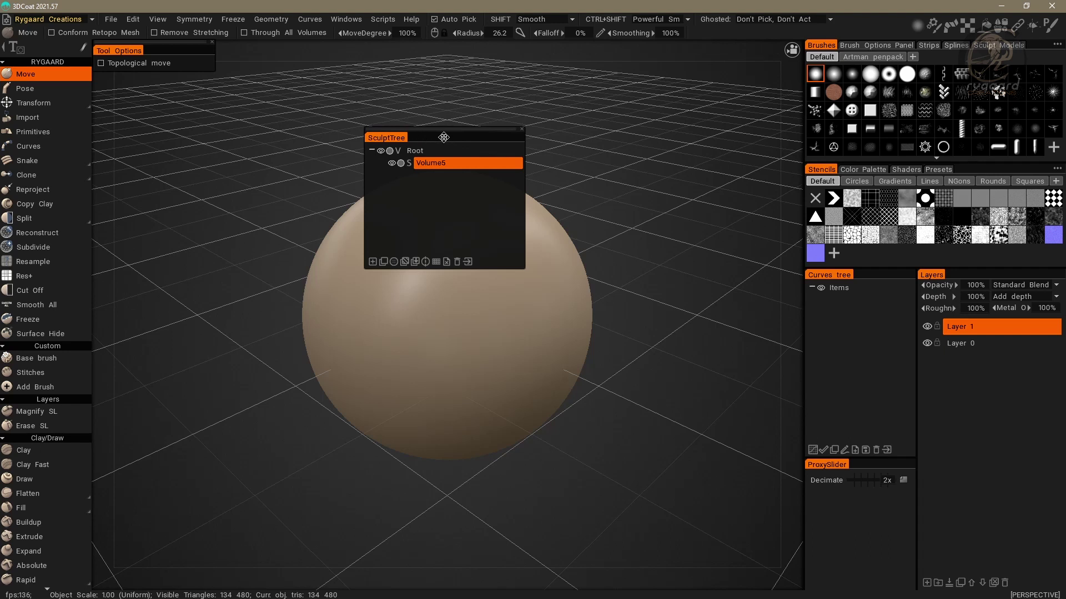
mouse_move(447, 105)
mouse_move(389, 137)
mouse_down()
mouse_move(345, 142)
mouse_move(294, 179)
mouse_move(193, 156)
mouse_move(30, 171)
mouse_move(89, 337)
mouse_move(469, 428)
mouse_move(518, 165)
mouse_move(233, 74)
mouse_move(95, 171)
mouse_move(203, 271)
mouse_move(265, 190)
mouse_move(8, 186)
mouse_move(8, 195)
mouse_move(260, 218)
mouse_move(3, 229)
mouse_up()
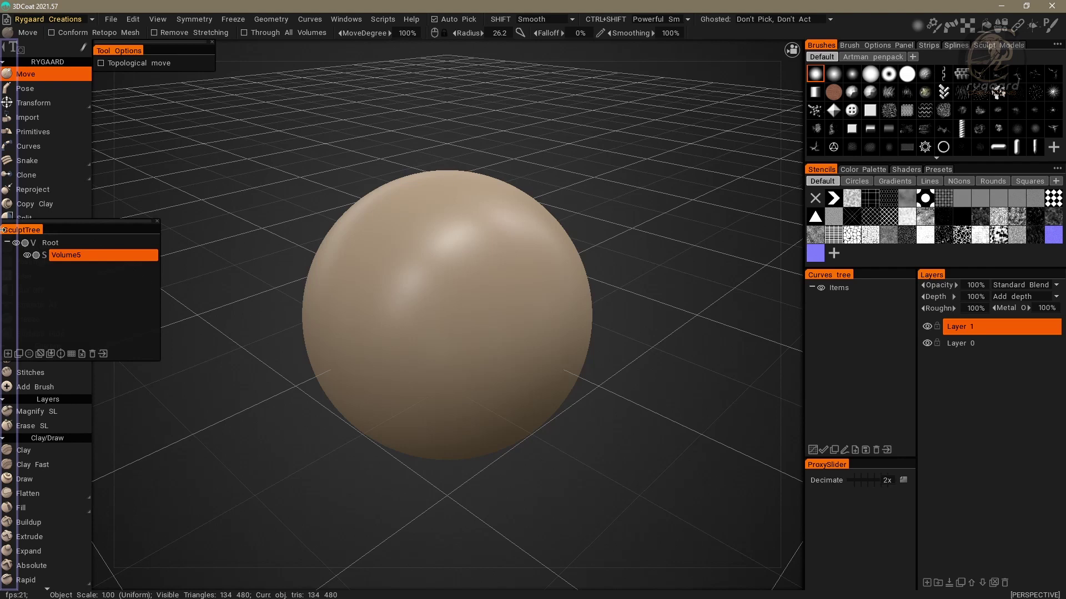
drag(4, 230, 5, 233)
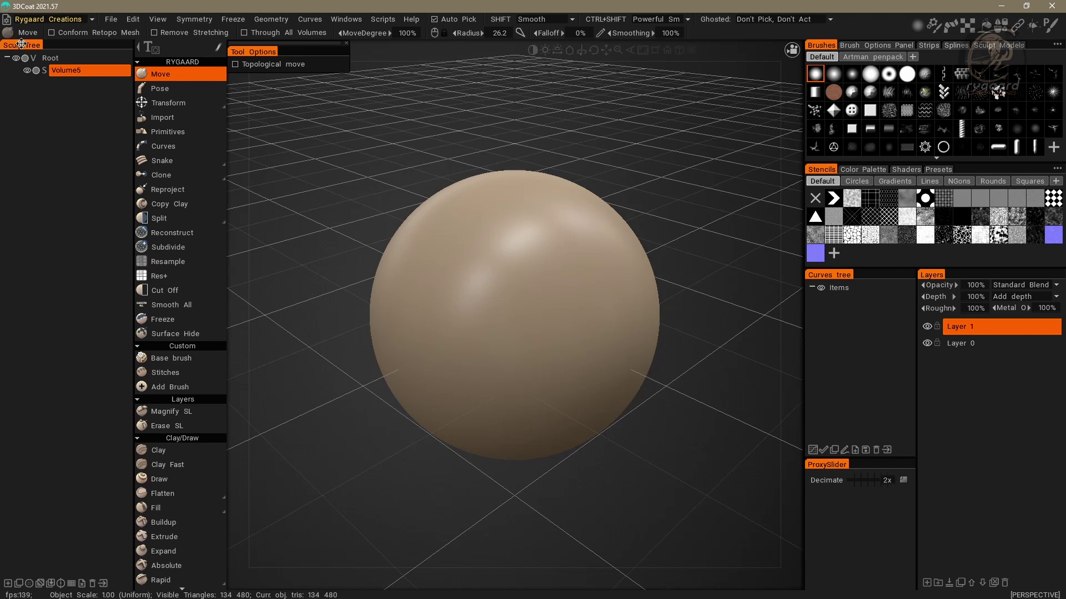
Detach the SculptTree from its column and dock it across the full width above the tool list and viewport
drag(21, 45, 390, 45)
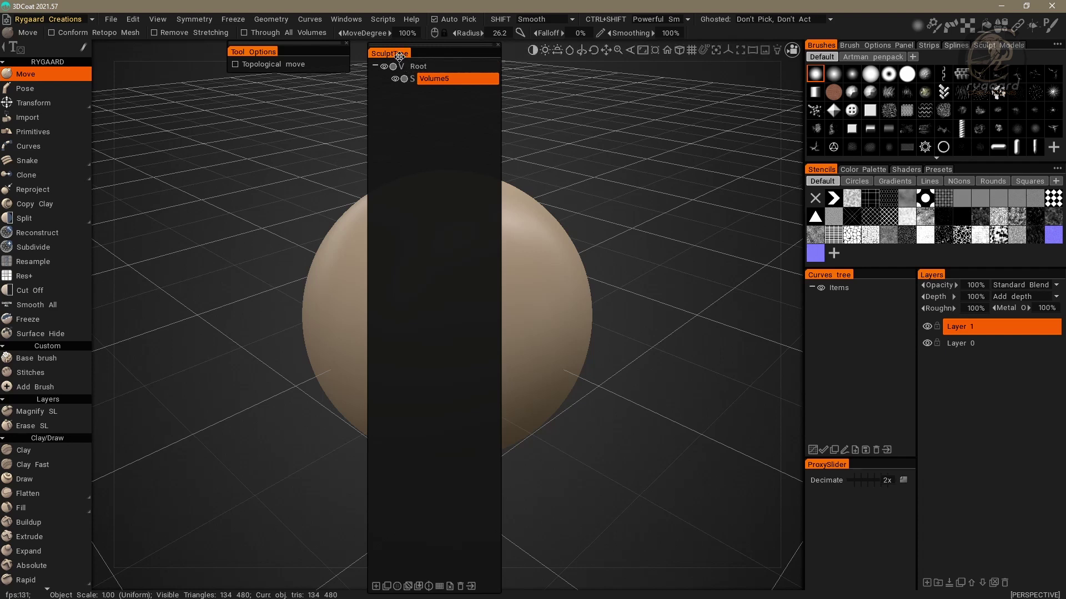
mouse_move(398, 55)
mouse_down()
mouse_move(256, 92)
mouse_move(397, 84)
mouse_move(416, 37)
mouse_up()
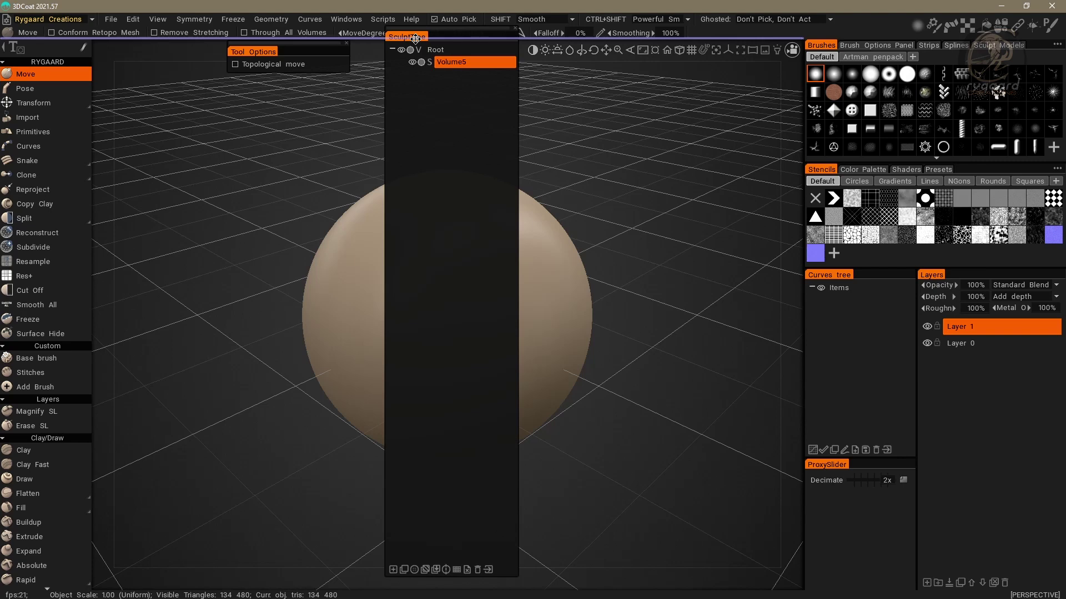
drag(415, 39, 435, 83)
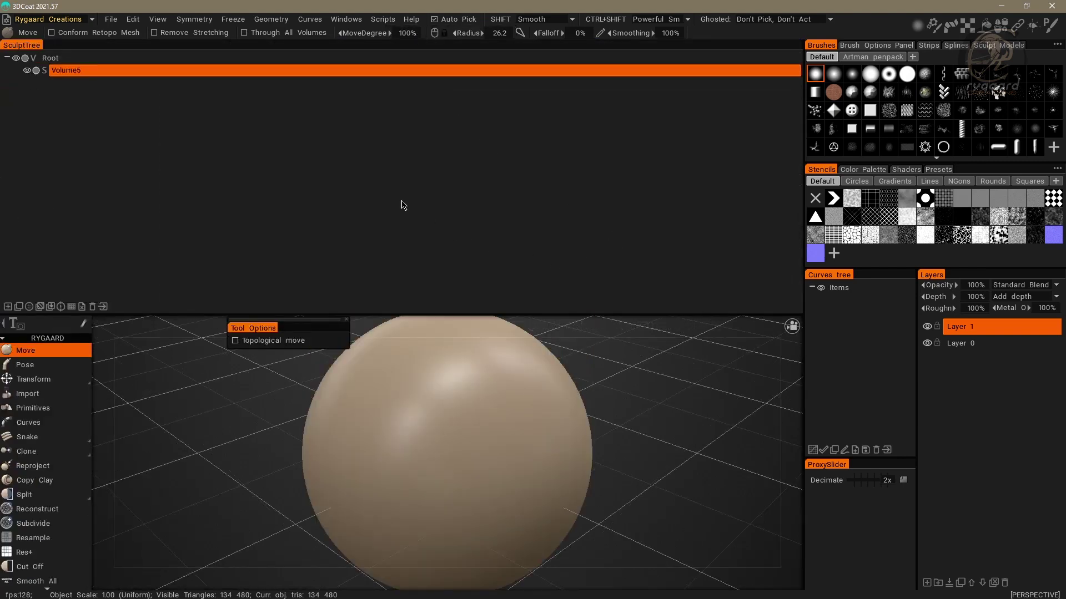
Detach the SculptTree, shrink its floating window, and dock it in a wide strip beneath the viewport
mouse_move(15, 44)
mouse_down()
mouse_move(33, 64)
mouse_move(140, 82)
mouse_move(139, 73)
mouse_up()
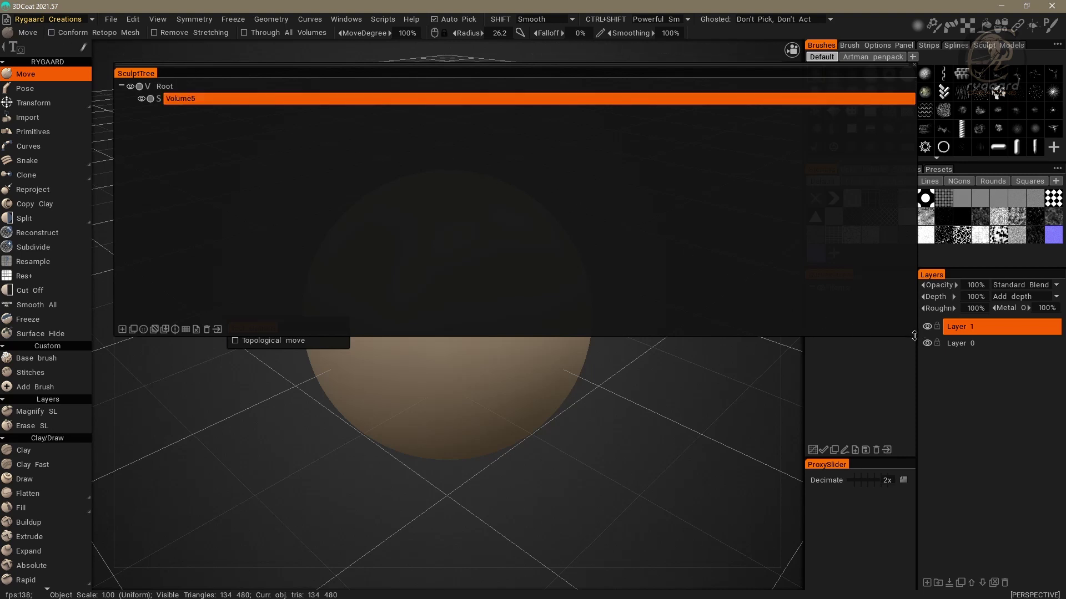
mouse_move(917, 337)
mouse_down()
mouse_move(913, 346)
mouse_move(537, 314)
mouse_move(306, 253)
mouse_move(285, 261)
mouse_up()
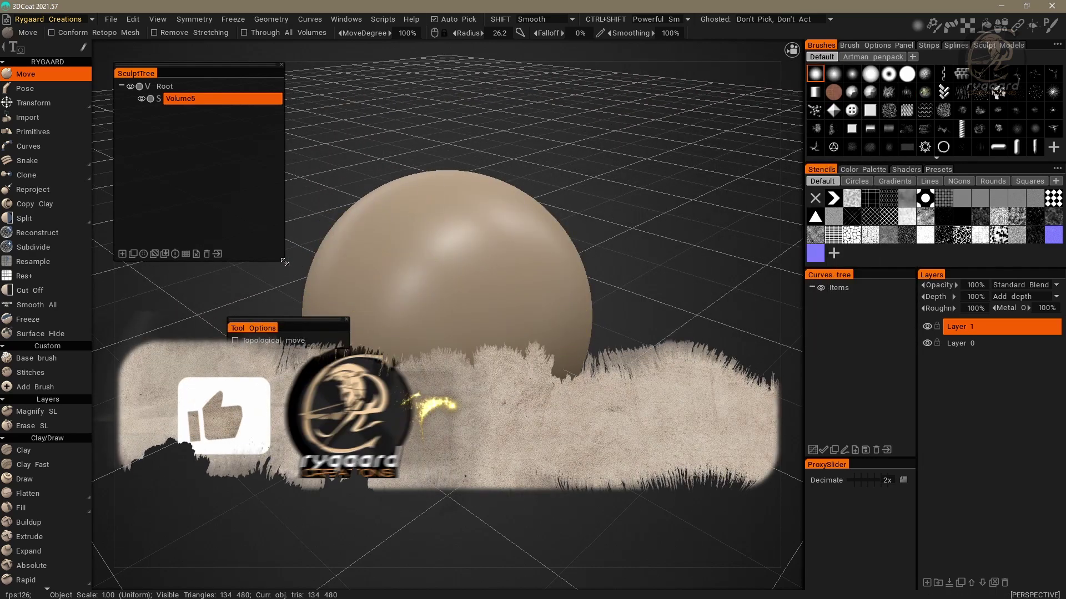
mouse_move(255, 72)
mouse_down()
mouse_move(398, 75)
mouse_move(442, 92)
mouse_up()
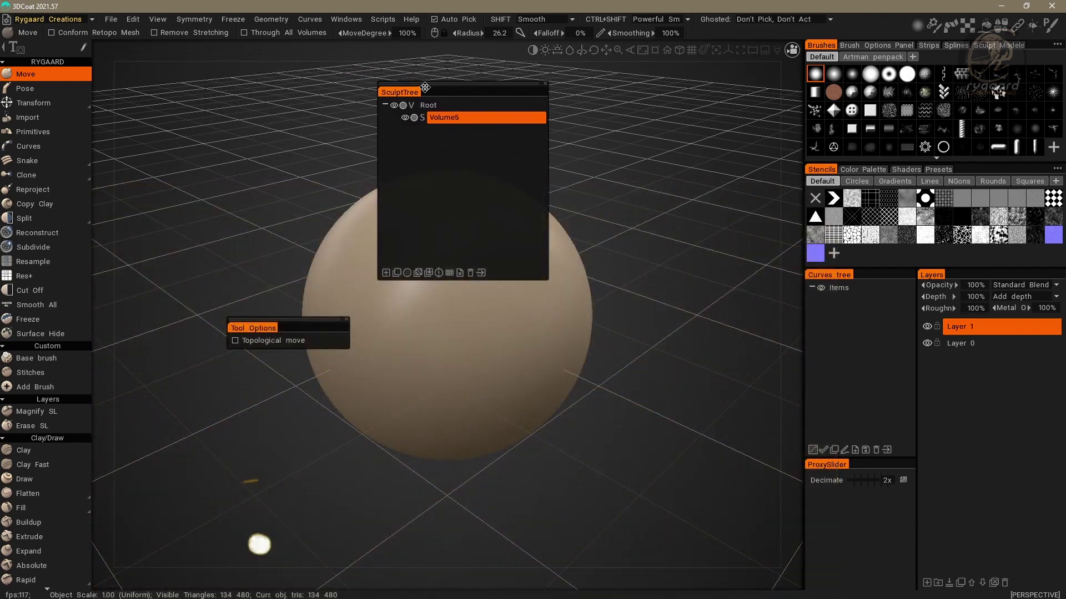
mouse_move(406, 91)
mouse_down()
mouse_move(327, 95)
mouse_move(305, 129)
mouse_move(370, 286)
mouse_move(376, 588)
mouse_up()
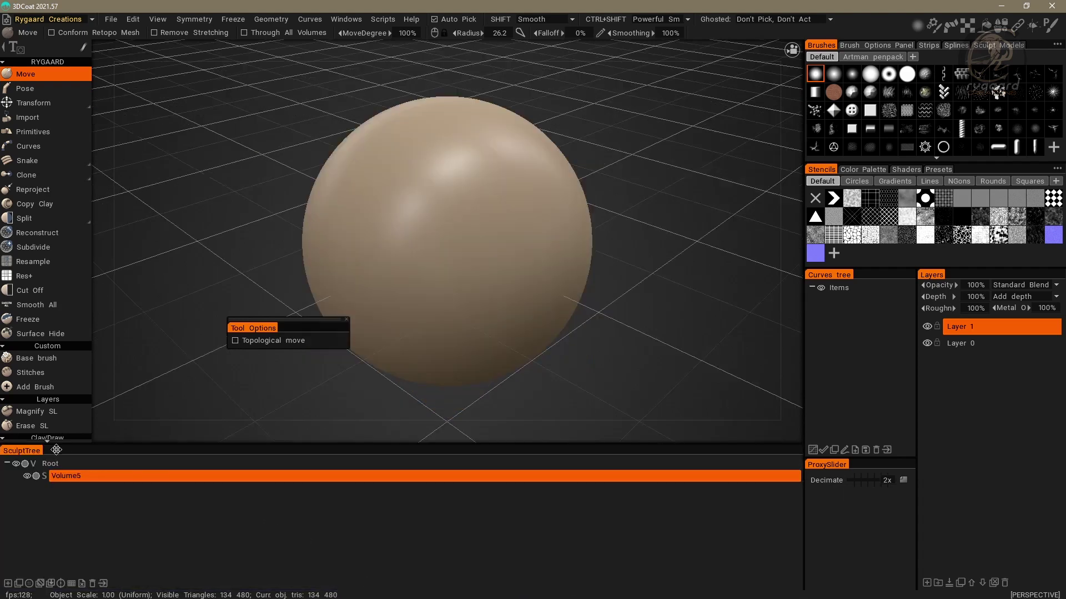
Try docking the SculptTree outside the tool list and between the viewport and the Stencils column, and float it again
mouse_move(22, 451)
mouse_down()
mouse_move(26, 315)
mouse_move(15, 317)
mouse_up()
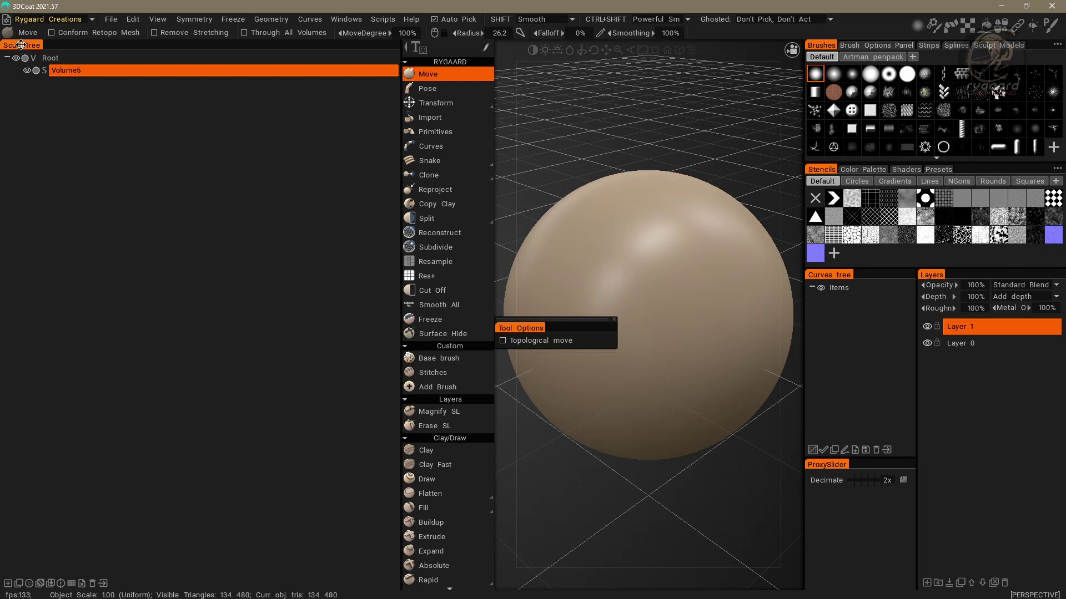
mouse_move(21, 44)
mouse_down()
mouse_move(56, 78)
mouse_move(383, 186)
mouse_move(582, 221)
mouse_move(792, 218)
mouse_up()
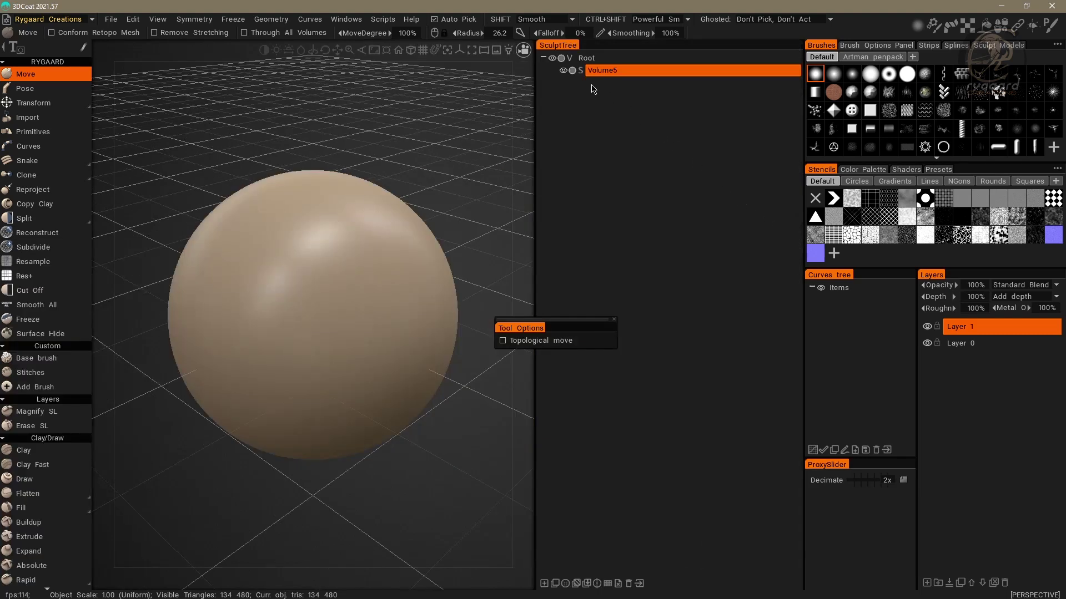
mouse_move(572, 49)
mouse_down()
mouse_move(517, 82)
mouse_move(457, 77)
mouse_move(458, 108)
mouse_move(518, 210)
mouse_move(558, 243)
mouse_move(774, 317)
mouse_move(892, 155)
mouse_move(823, 364)
mouse_move(879, 287)
mouse_move(875, 274)
mouse_move(816, 275)
mouse_move(462, 115)
mouse_move(351, 96)
mouse_move(327, 78)
mouse_up()
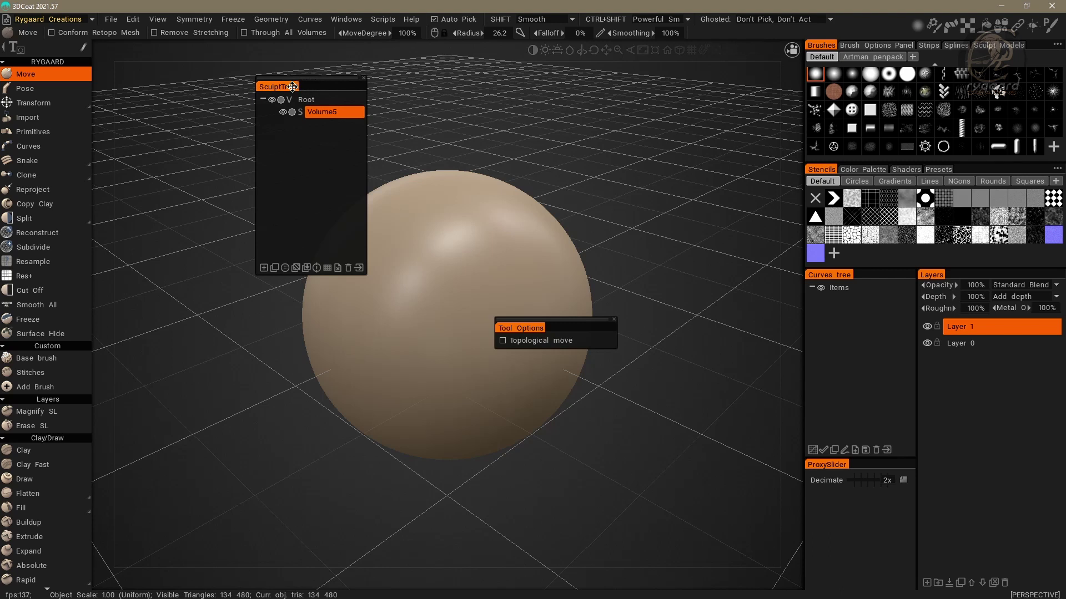
Dock the floating SculptTree as a column on the outer side of the tool list and widen that column
mouse_move(292, 88)
mouse_down()
mouse_move(222, 137)
mouse_move(4, 157)
mouse_up()
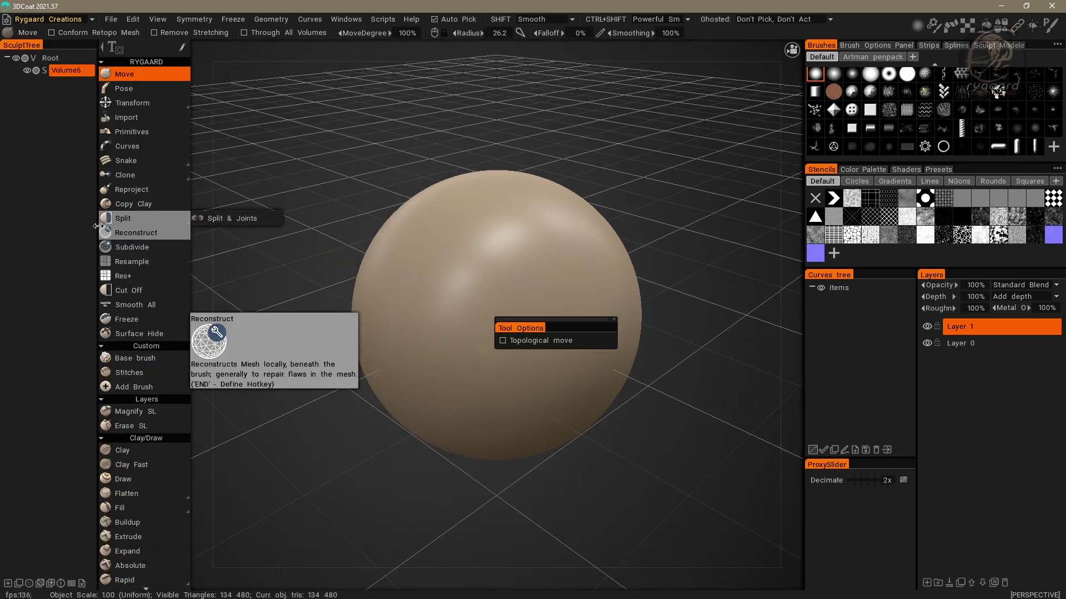
drag(97, 226, 216, 219)
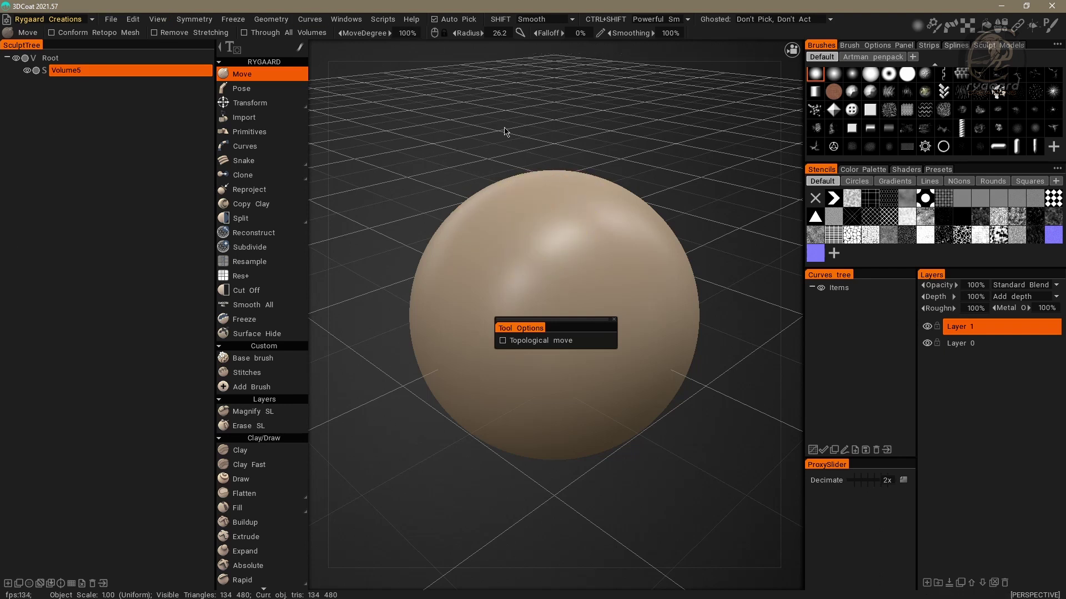
Dock the Layers panel beneath the SculptTree in the same column and raise the border between them to enlarge Layers
mouse_move(562, 109)
drag(929, 274, 201, 309)
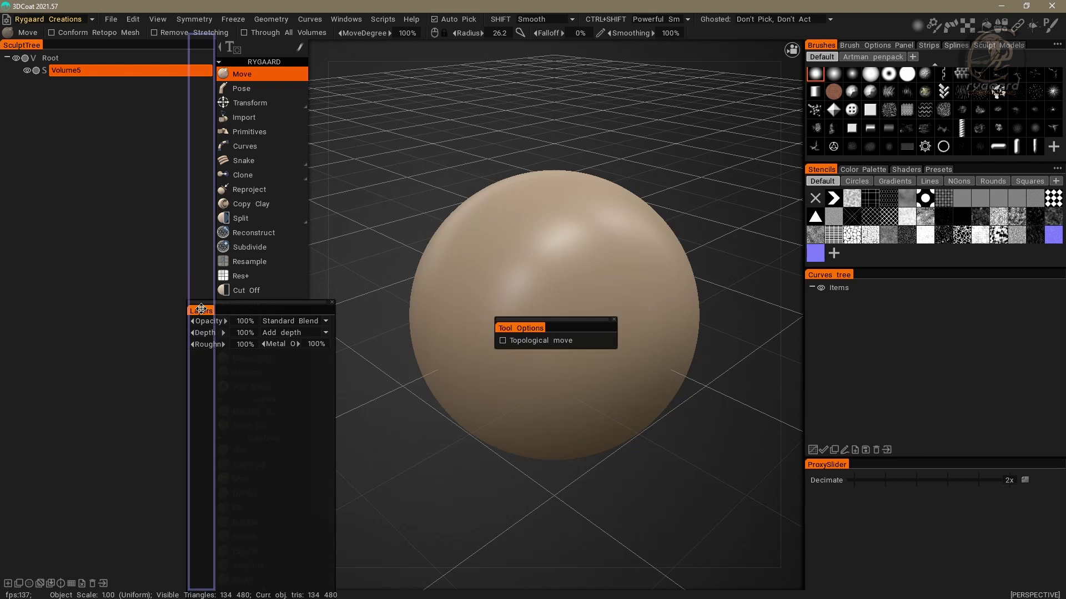
drag(201, 309, 61, 538)
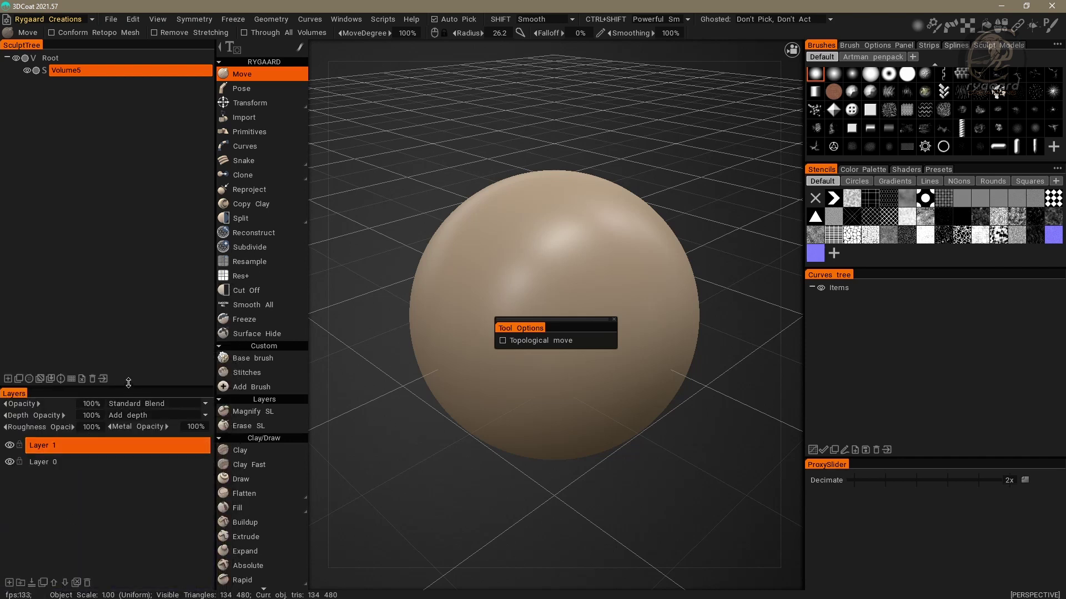
drag(130, 386, 126, 342)
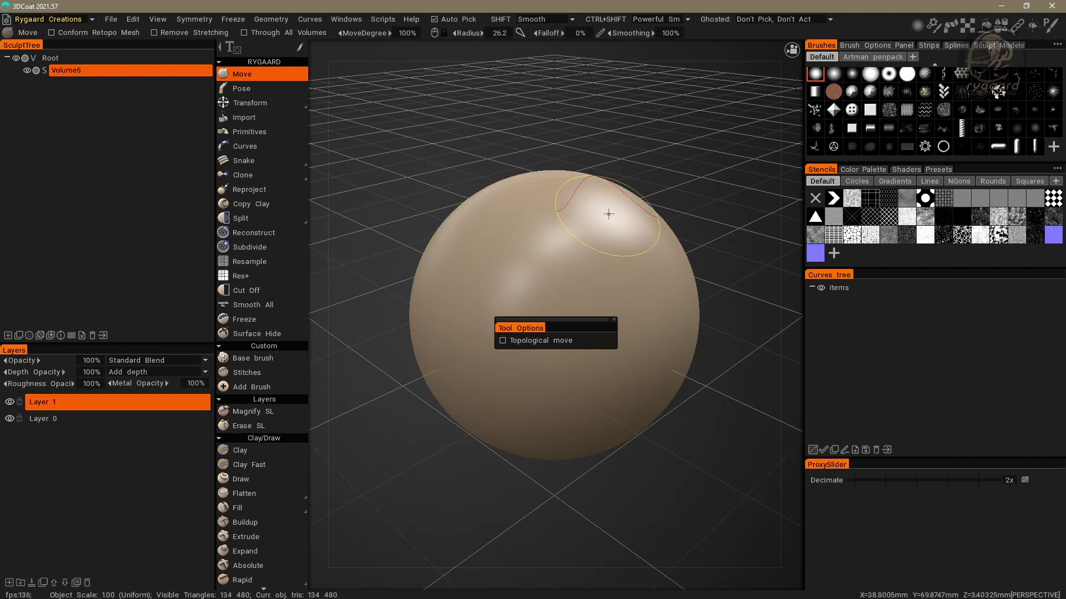
Dock the Curves tree between the SculptTree and Layers panels, detaching it once and docking it back in the same place
drag(841, 270, 158, 347)
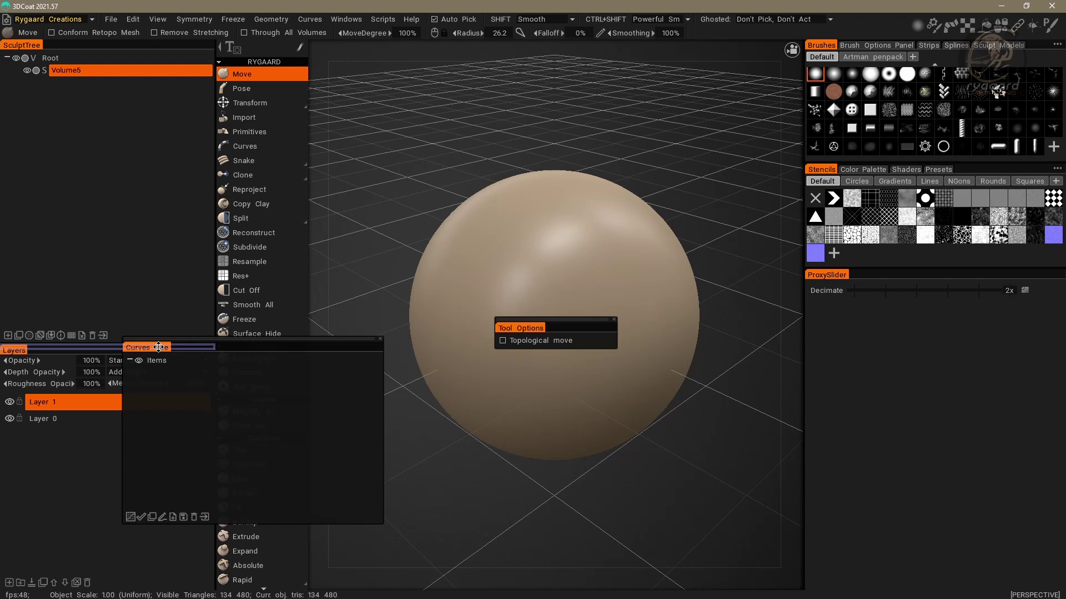
drag(158, 347, 162, 329)
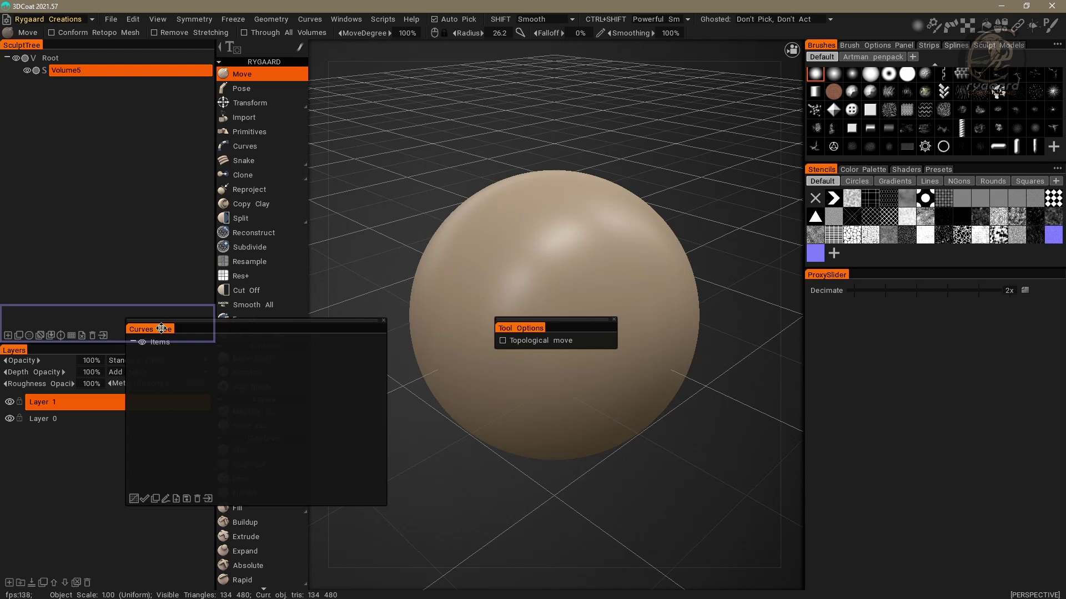
drag(162, 329, 167, 347)
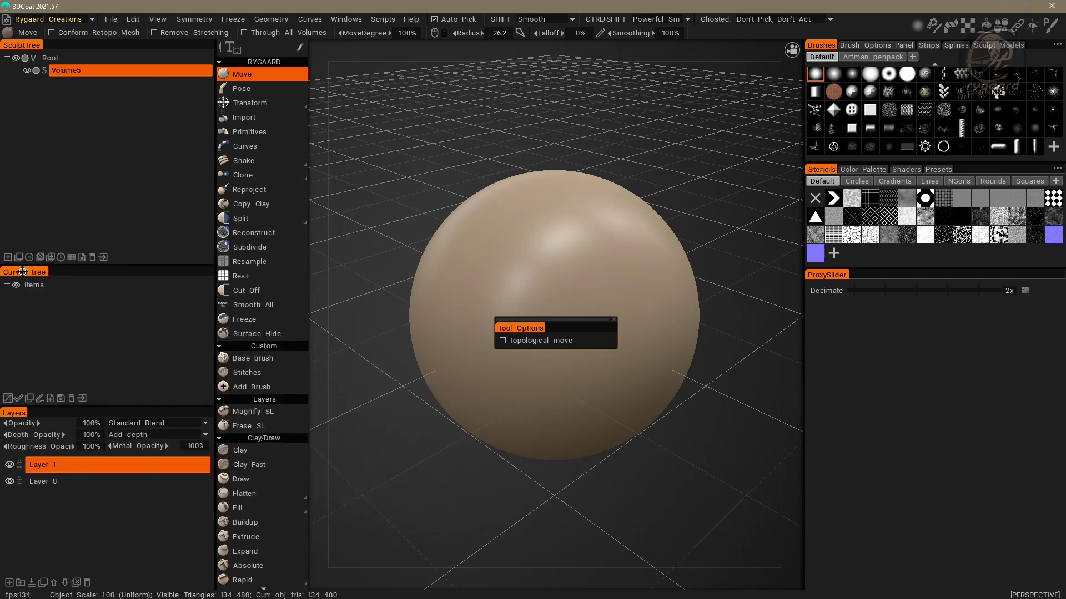
mouse_move(23, 271)
mouse_down()
mouse_move(373, 234)
mouse_move(111, 312)
mouse_up()
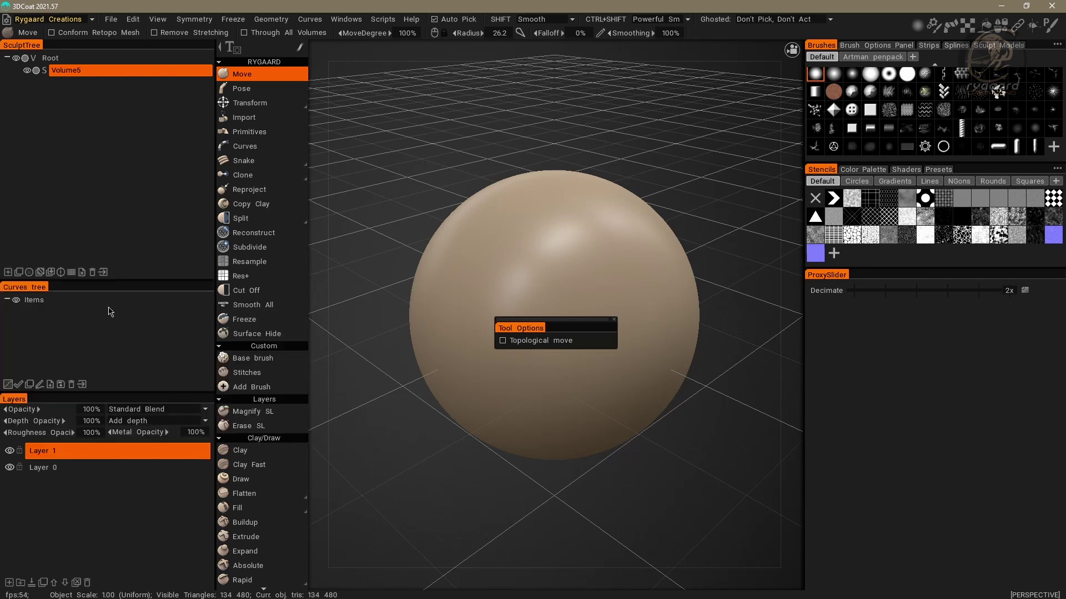
drag(41, 284, 119, 343)
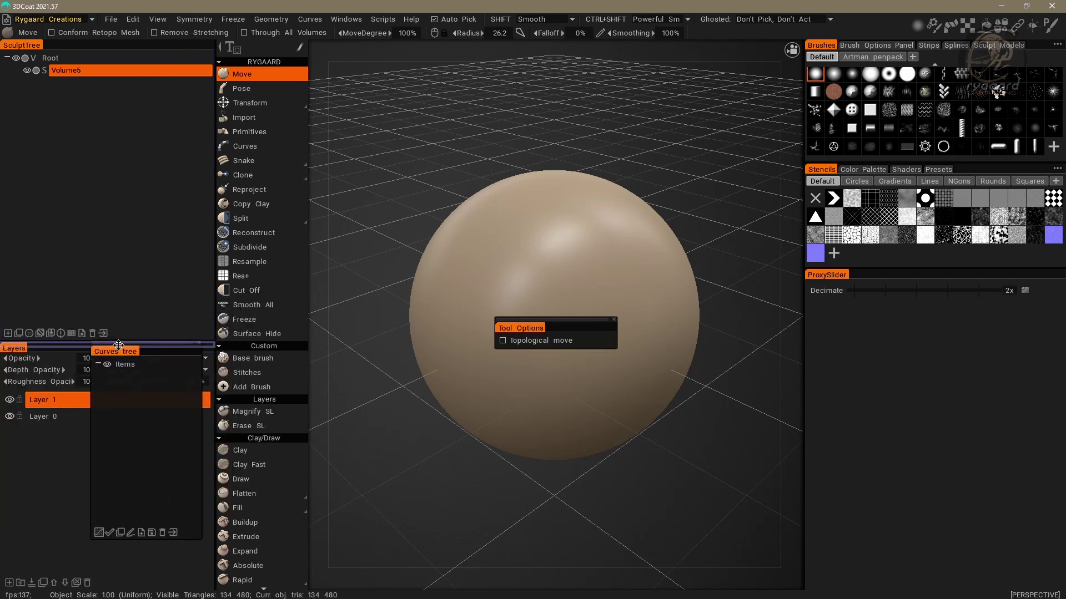
drag(118, 345, 116, 344)
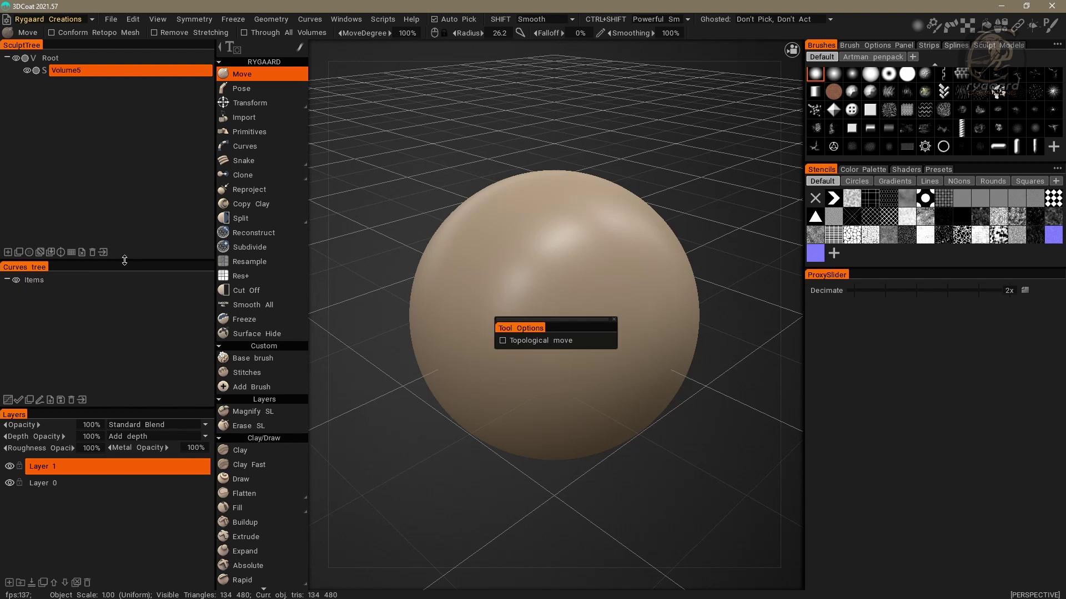
Raise the border between SculptTree and Curves tree slightly, and the one between Curves tree and Layers
mouse_move(125, 261)
mouse_down()
mouse_move(120, 236)
mouse_move(119, 258)
mouse_up()
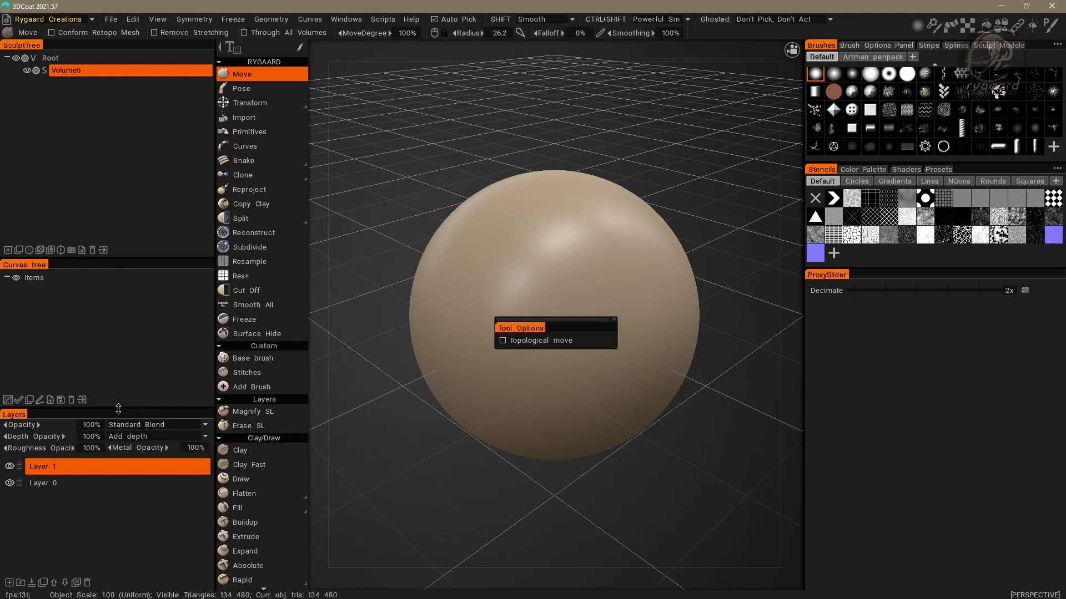
drag(118, 409, 111, 389)
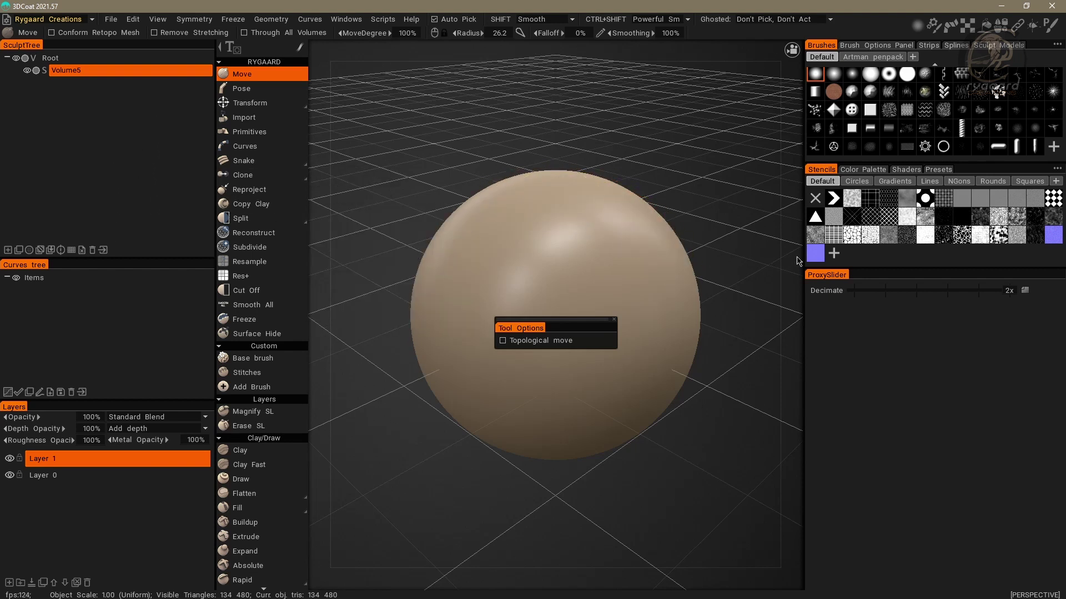
Dock the ProxySlider panel between the SculptTree and the tool list, widen it, and shorten both panels by raising the border above Curves tree
mouse_move(827, 275)
mouse_down()
mouse_move(455, 144)
mouse_move(409, 165)
mouse_move(172, 203)
mouse_move(140, 175)
mouse_move(84, 160)
mouse_move(199, 168)
mouse_move(2, 168)
mouse_move(90, 161)
mouse_move(90, 151)
mouse_move(2, 150)
mouse_move(11, 147)
mouse_move(201, 147)
mouse_up()
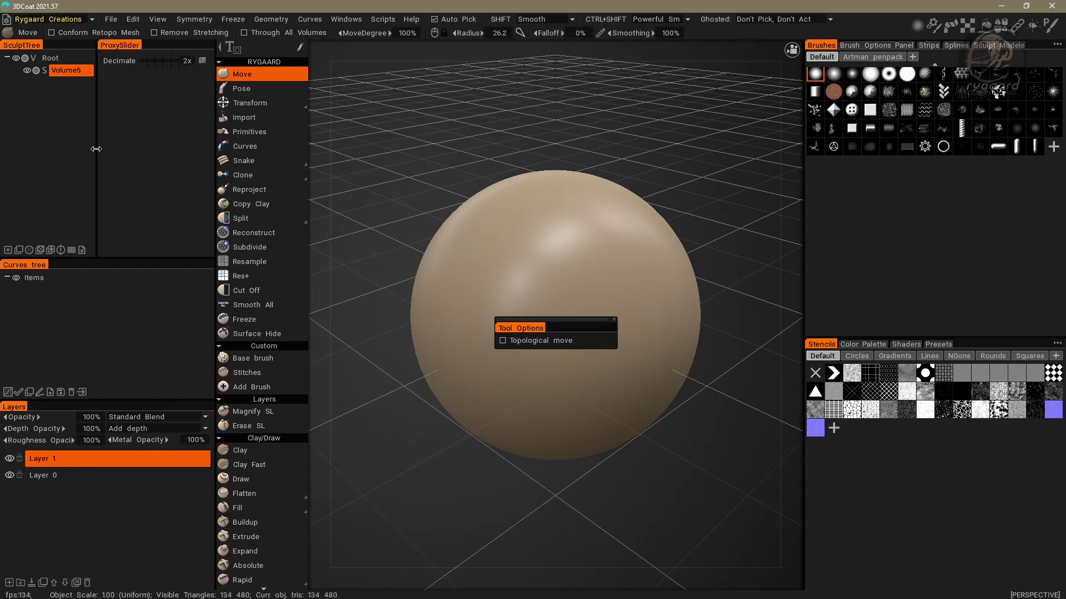
drag(96, 149, 65, 150)
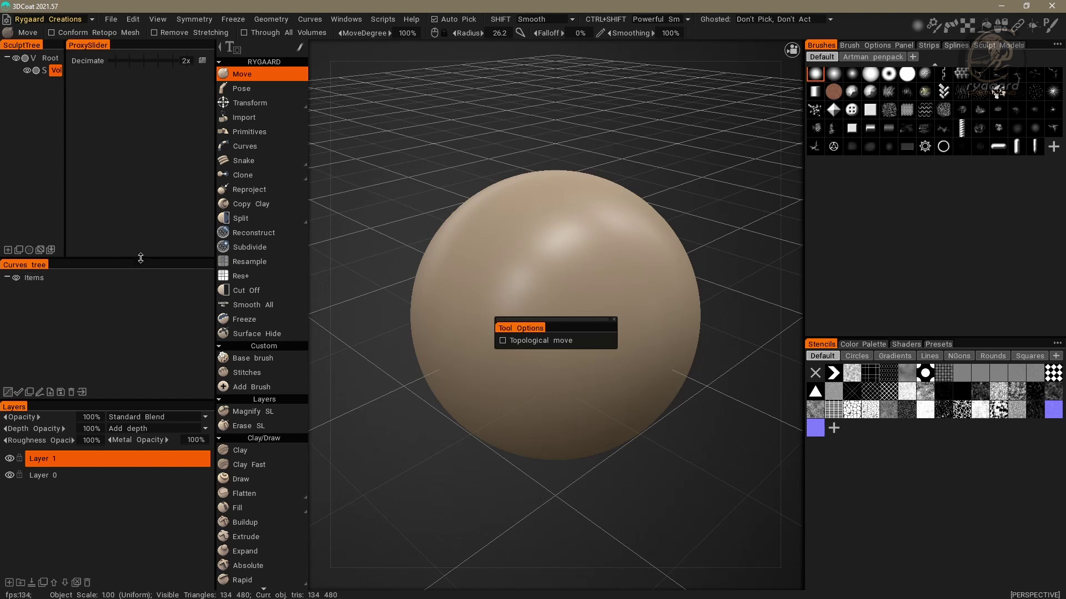
drag(140, 259, 135, 214)
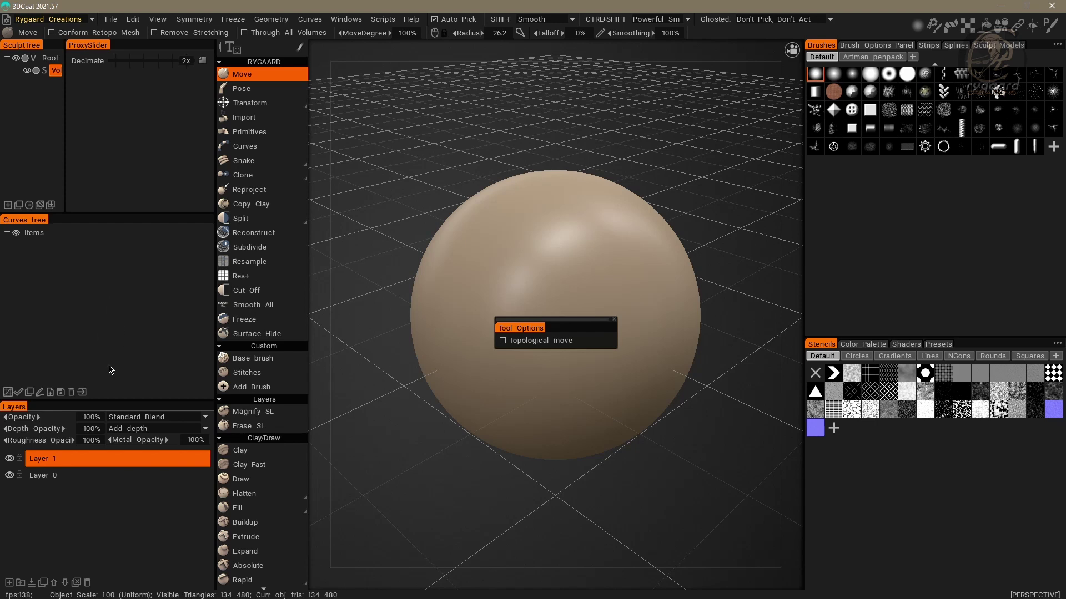
Dock Presets beside the Curves tree, Shaders beneath Presets, and the Color Palette between the Curves tree and Presets
click(937, 344)
drag(938, 345, 73, 302)
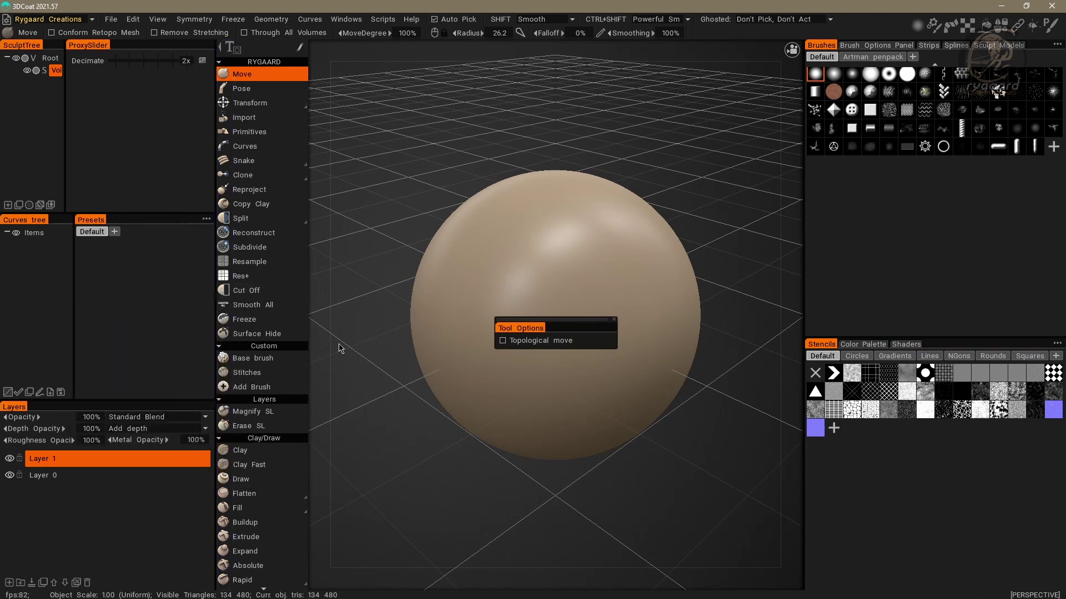
drag(905, 344, 161, 381)
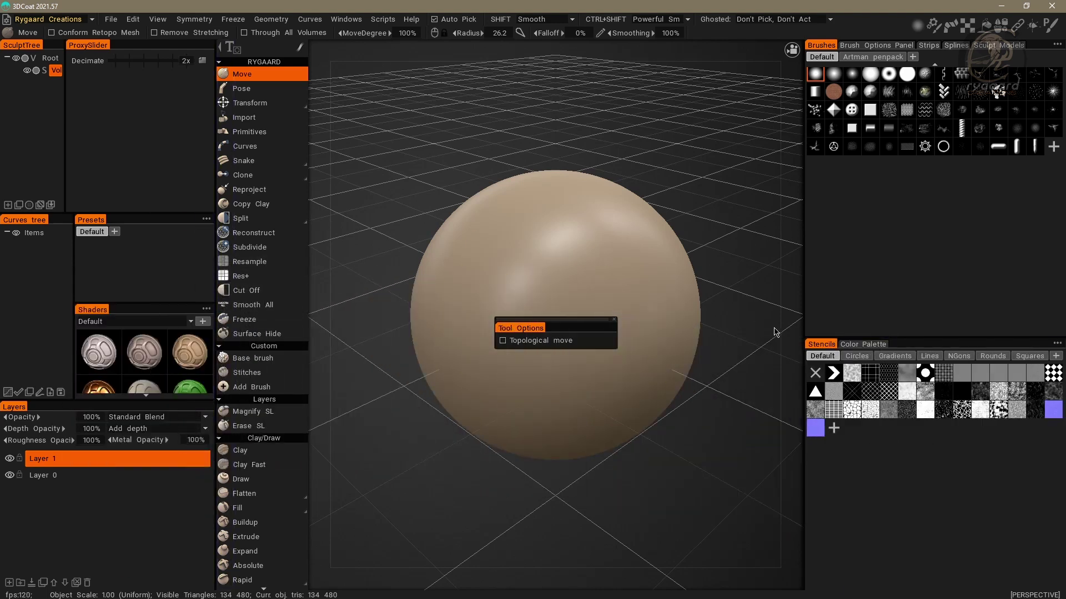
drag(857, 344, 69, 222)
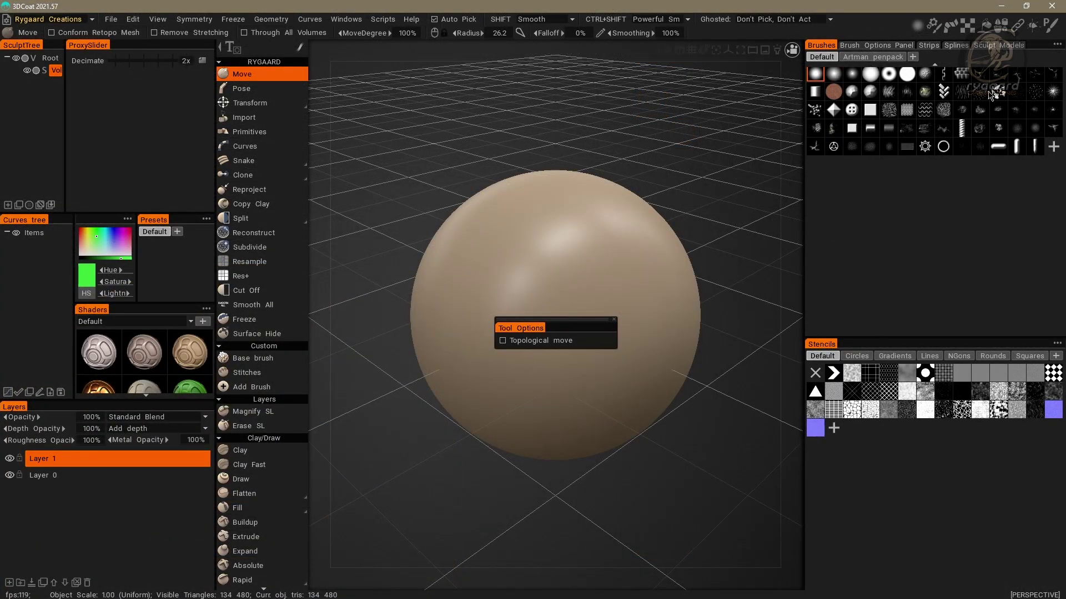
Detach the Sculpt Models panel from the Brushes group, dock it as a tab beside ProxySlider, and show its contents
mouse_move(997, 45)
mouse_down()
mouse_move(697, 91)
mouse_move(467, 95)
mouse_up()
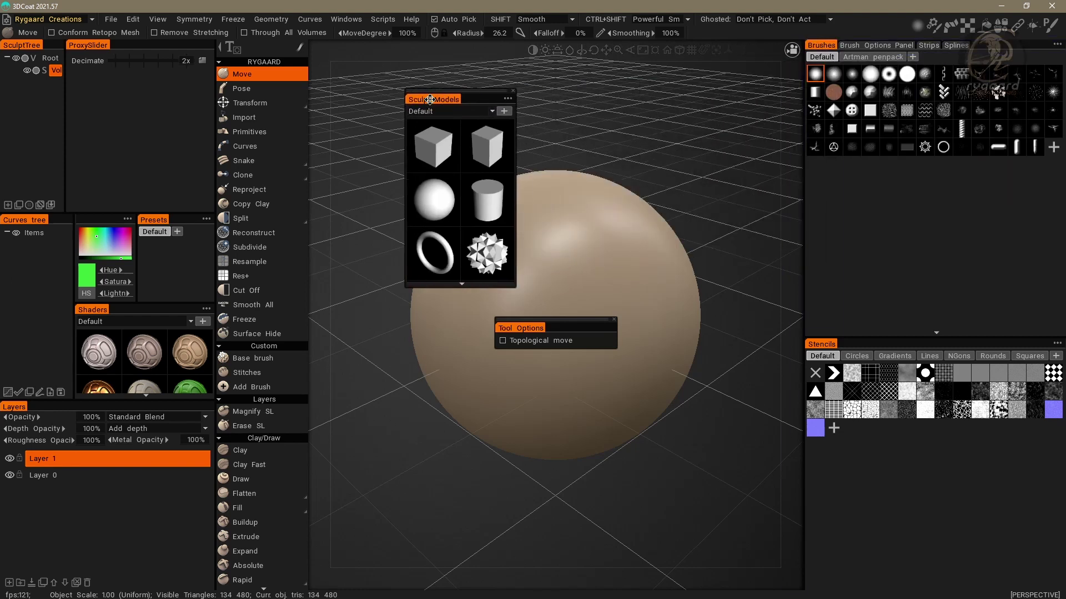
mouse_move(427, 99)
mouse_down()
mouse_move(390, 103)
mouse_move(370, 129)
mouse_move(210, 70)
mouse_move(154, 86)
mouse_move(131, 47)
mouse_move(94, 45)
mouse_move(147, 48)
mouse_up()
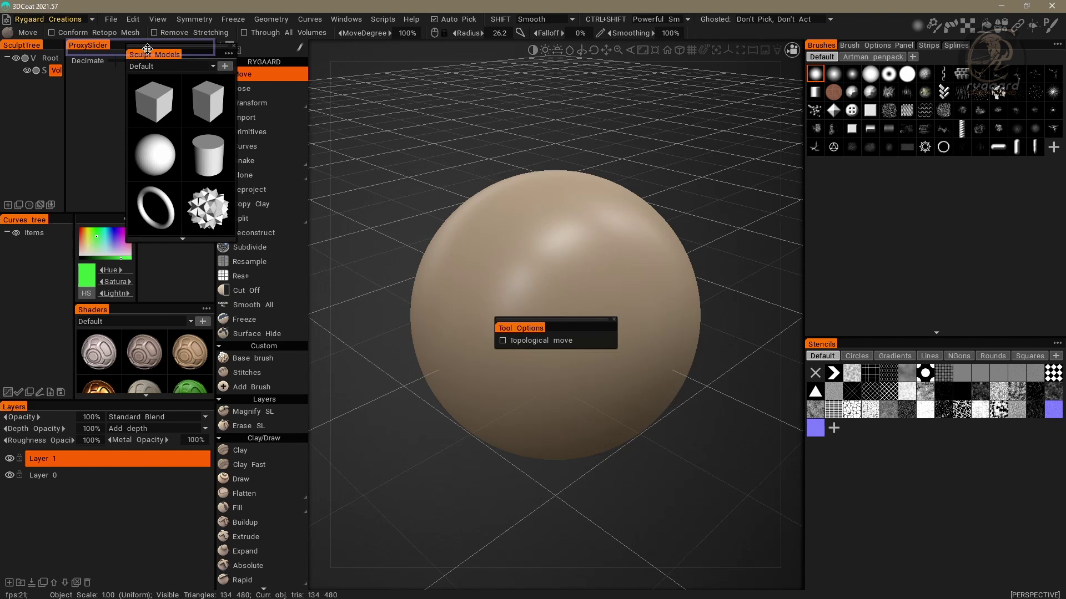
drag(147, 48, 146, 49)
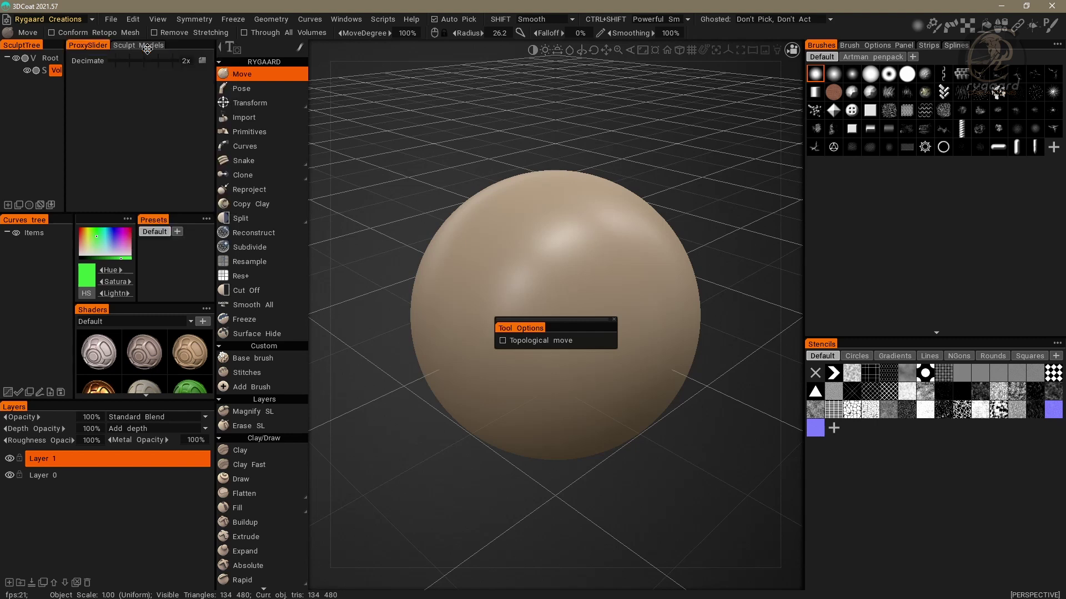
click(88, 45)
click(136, 45)
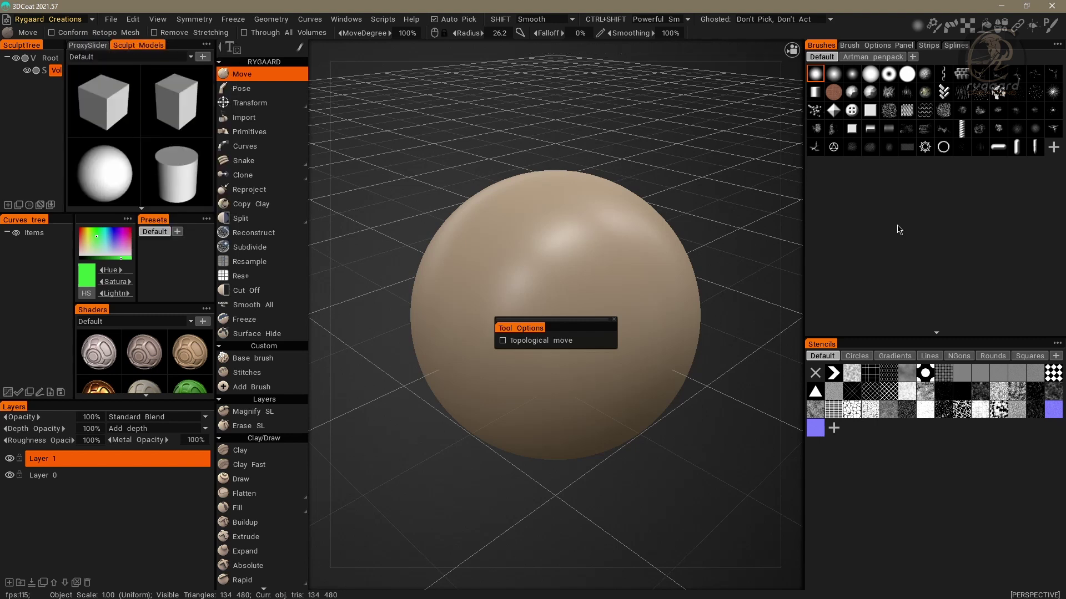
Move the Splines panel into the ProxySlider and Sculpt Models tab group, and switch through the tabs, ending on ProxySlider
click(959, 46)
mouse_move(961, 46)
mouse_down()
mouse_move(712, 81)
mouse_move(304, 76)
mouse_move(172, 46)
mouse_up()
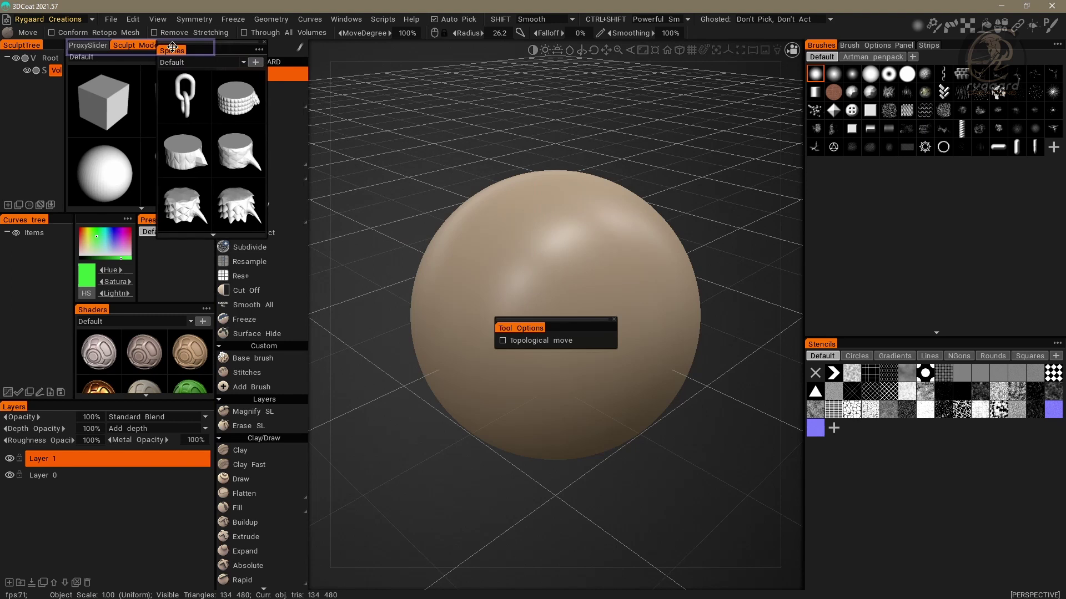
drag(172, 46, 170, 46)
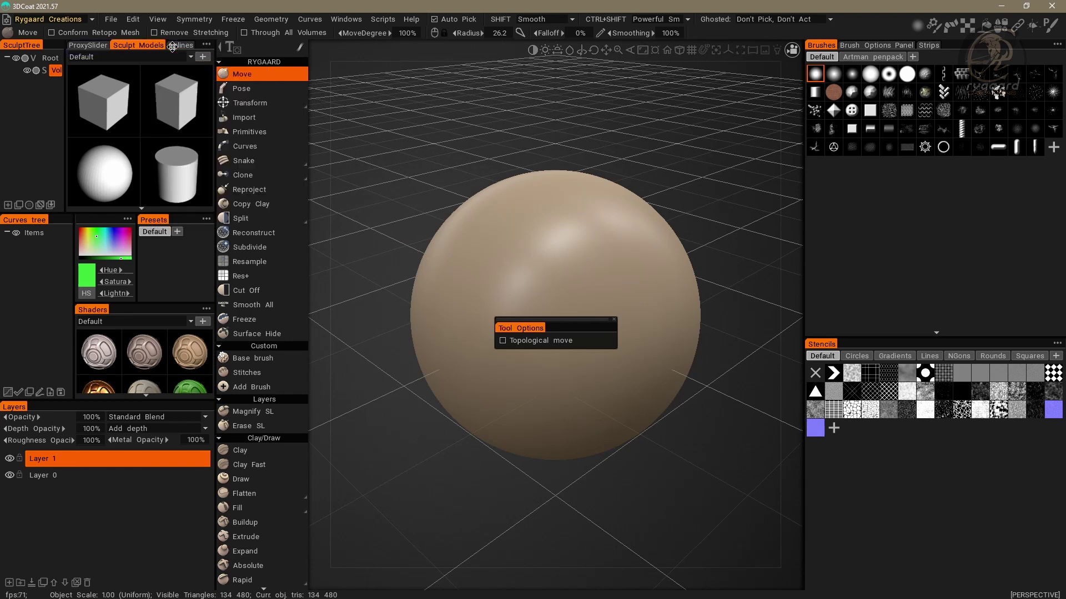
click(168, 45)
click(139, 45)
click(89, 45)
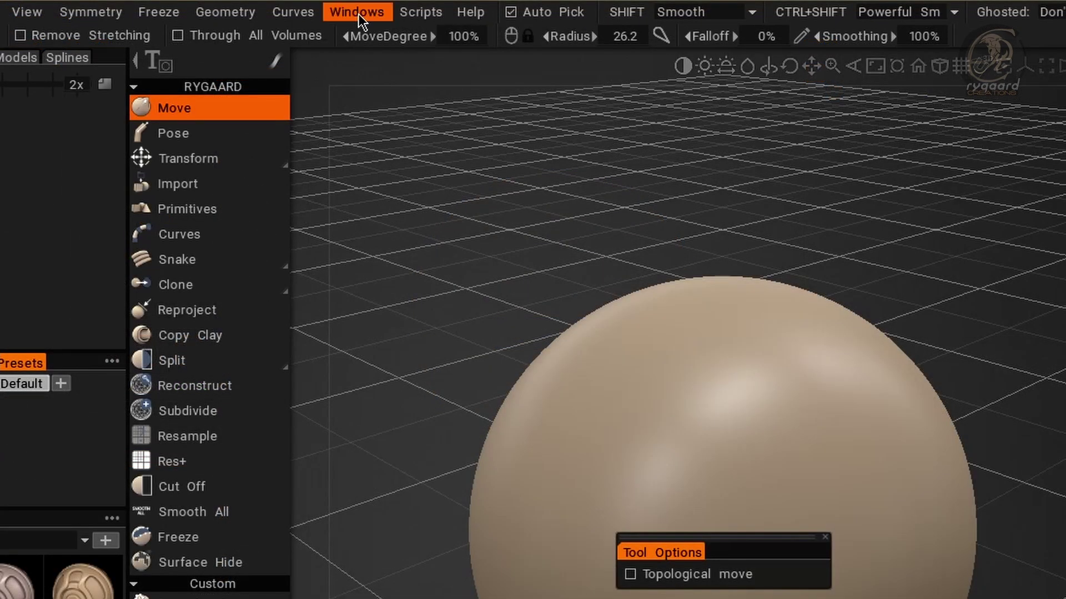
Open the FPS_monitor panel from the list of available panels, move it over the viewport, and close it
click(358, 14)
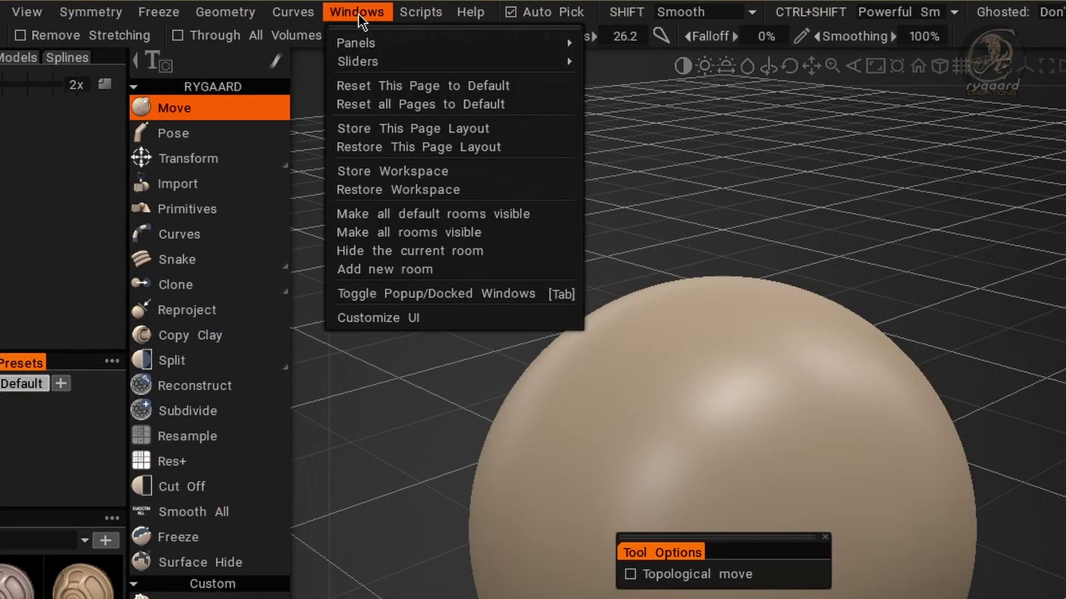
mouse_move(394, 48)
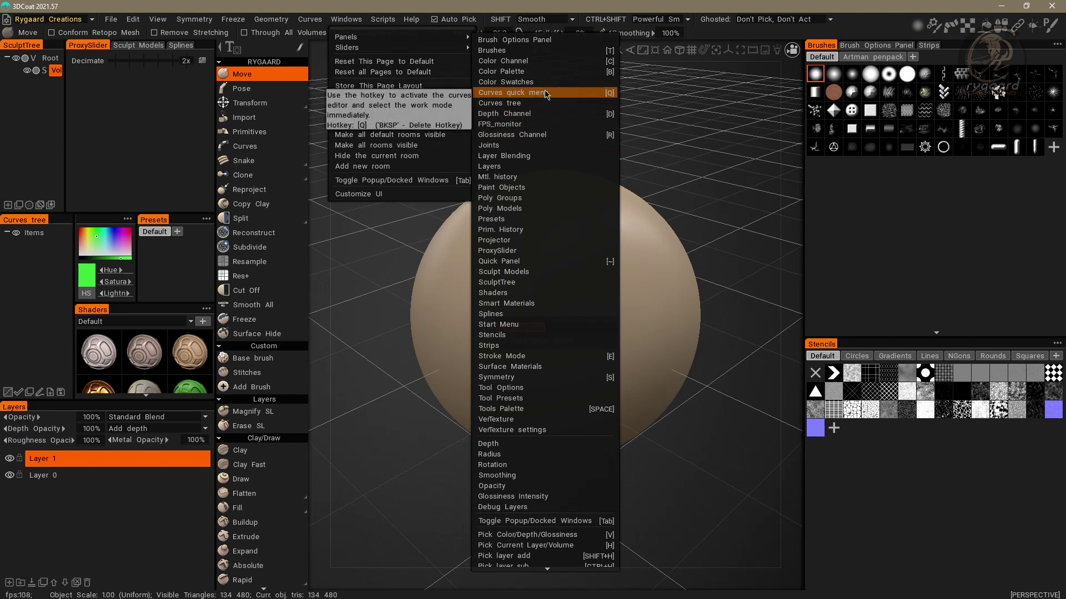
click(538, 127)
click(631, 176)
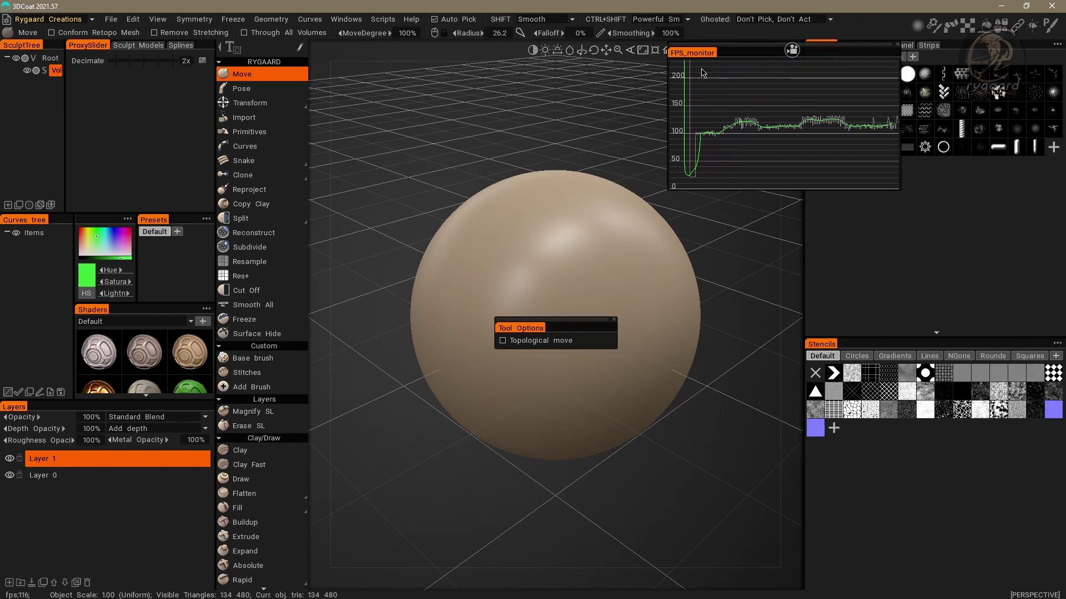
mouse_move(748, 53)
mouse_down()
mouse_move(644, 84)
mouse_move(450, 92)
mouse_up()
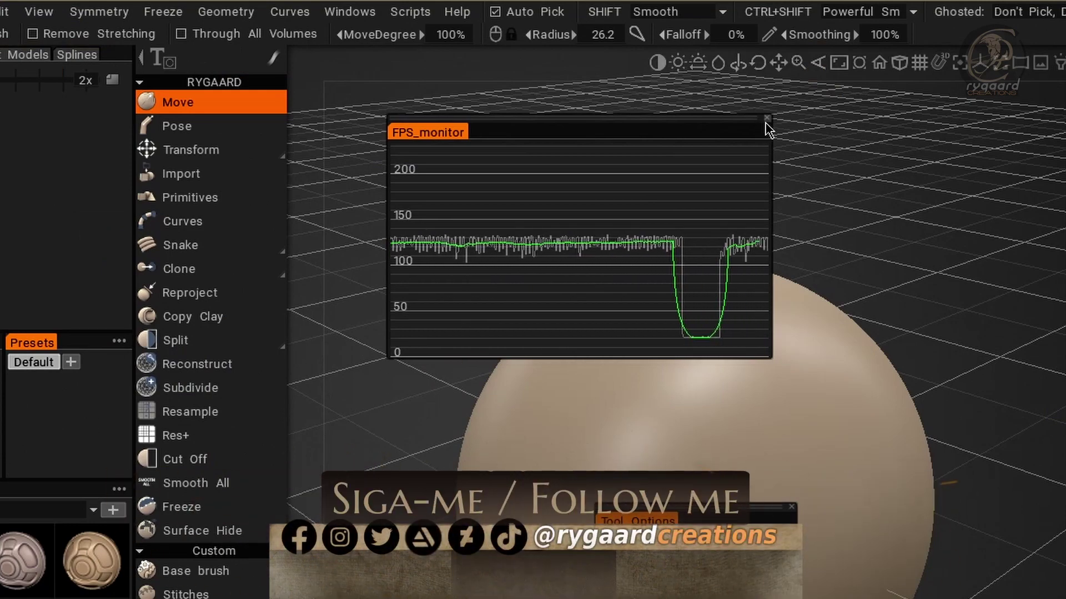
click(767, 119)
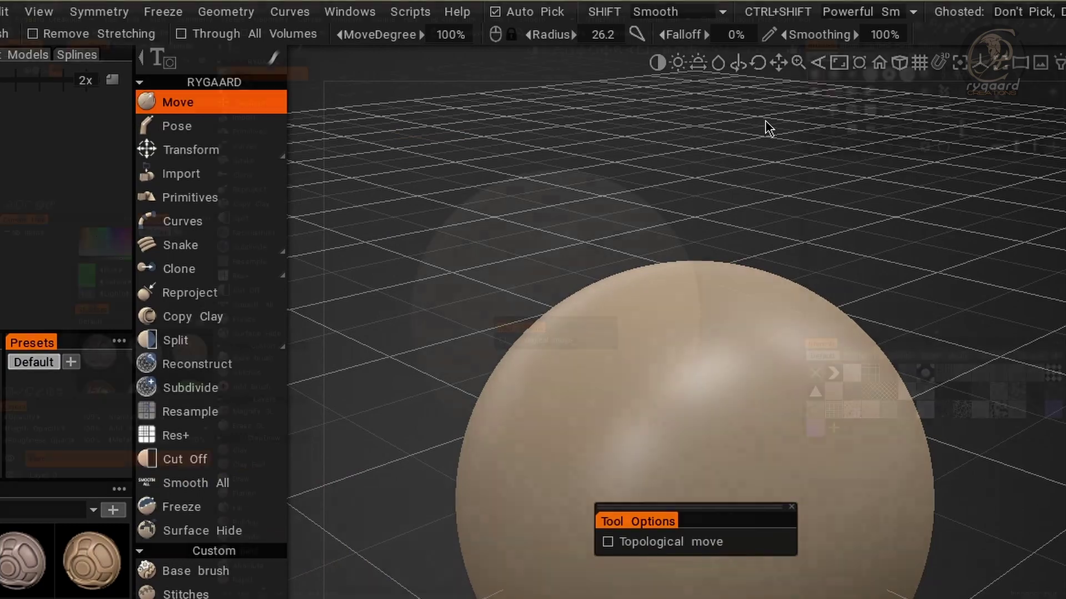